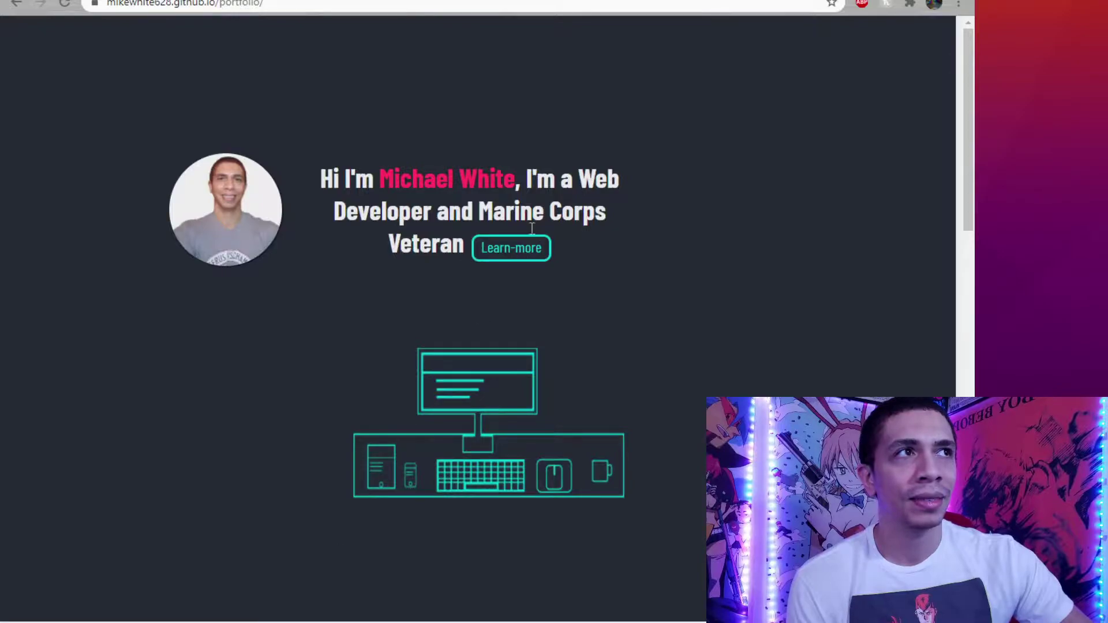
left_click(511, 248)
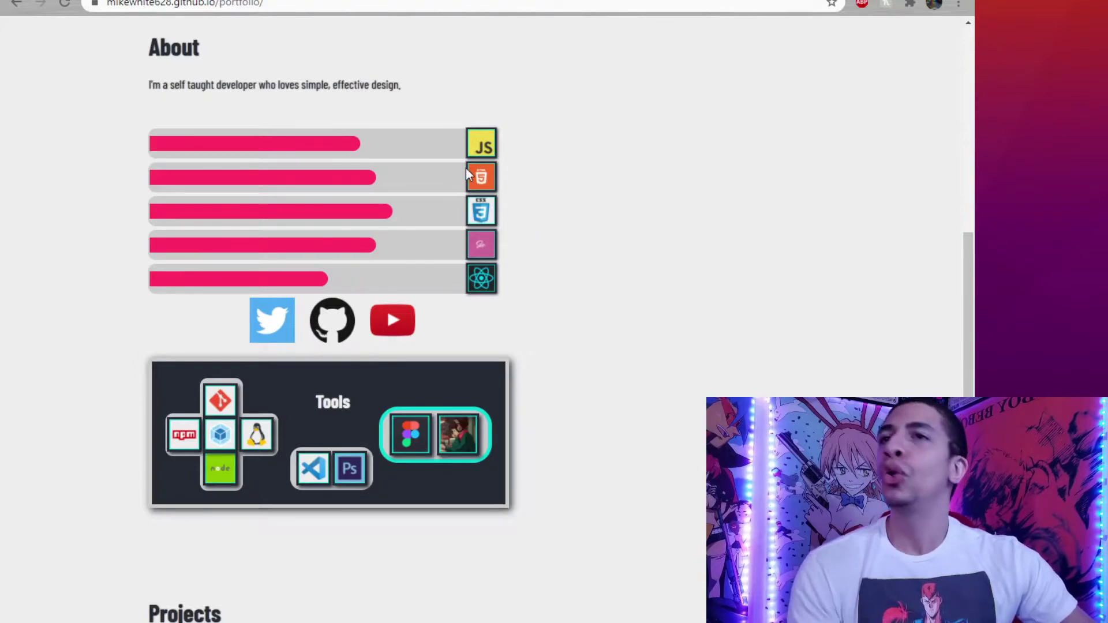
scroll(483, 195, "down", 4)
scroll(482, 196, "up", 3)
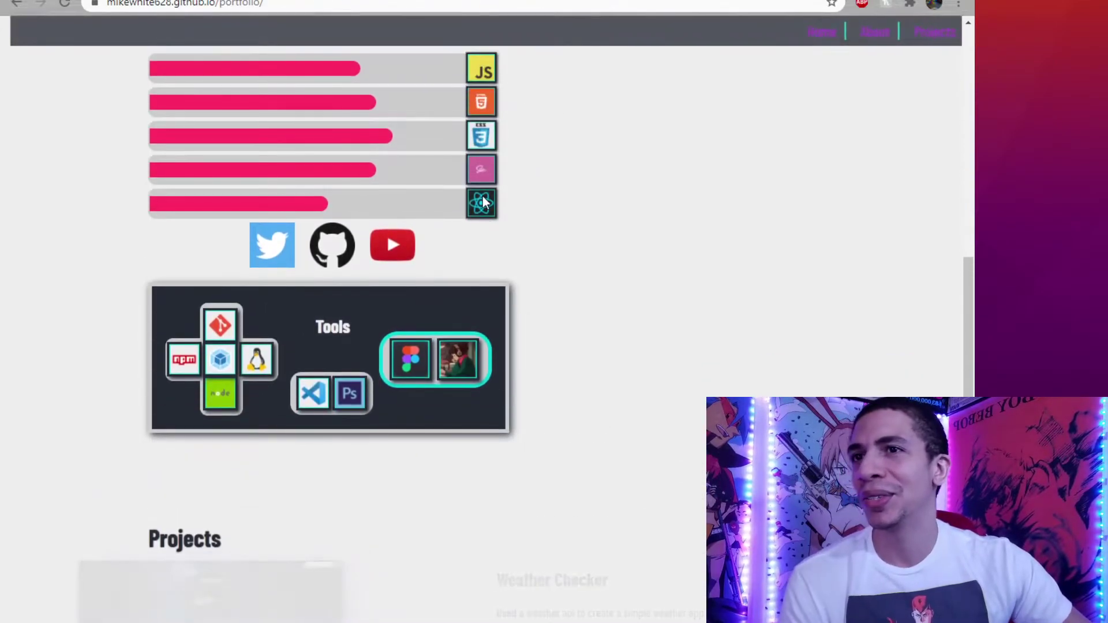
scroll(483, 199, "up", 2)
scroll(496, 194, "down", 6)
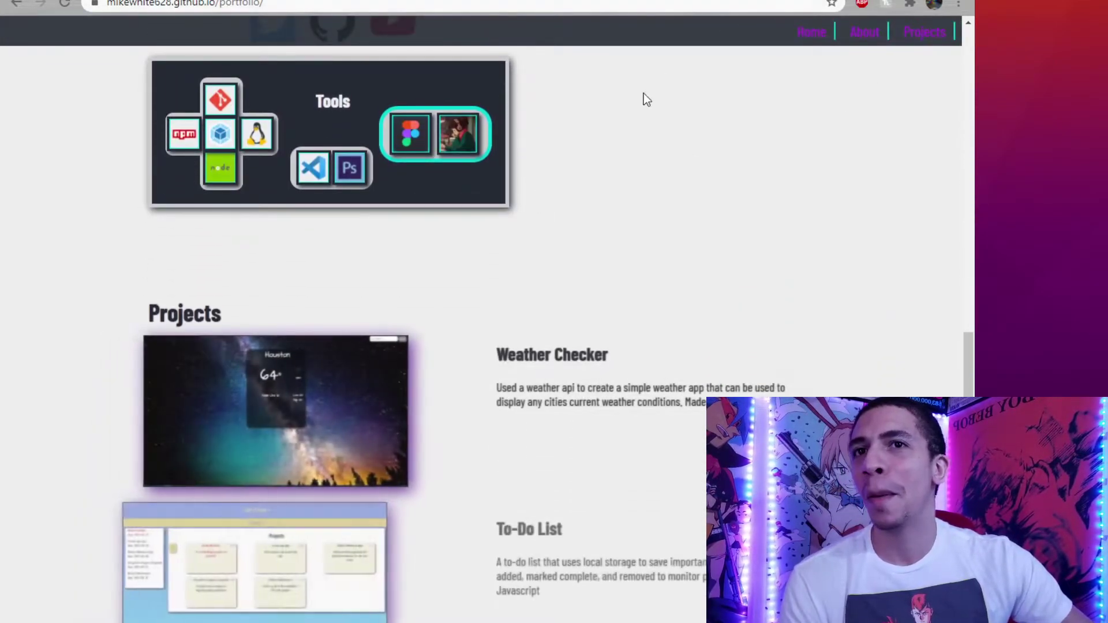
scroll(646, 100, "down", 4)
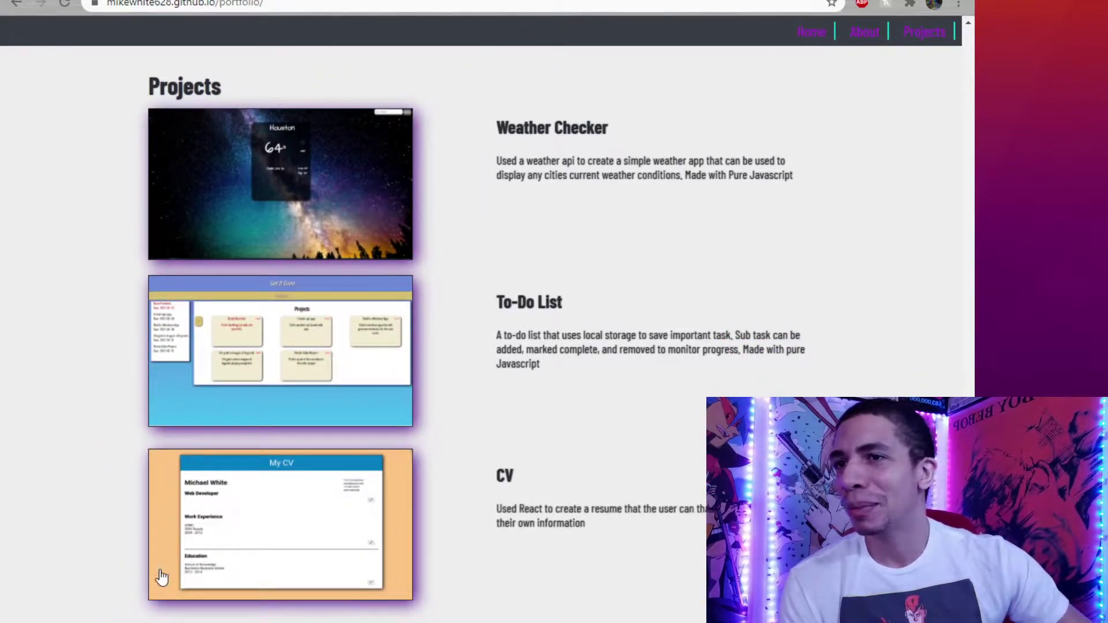
left_click(811, 33)
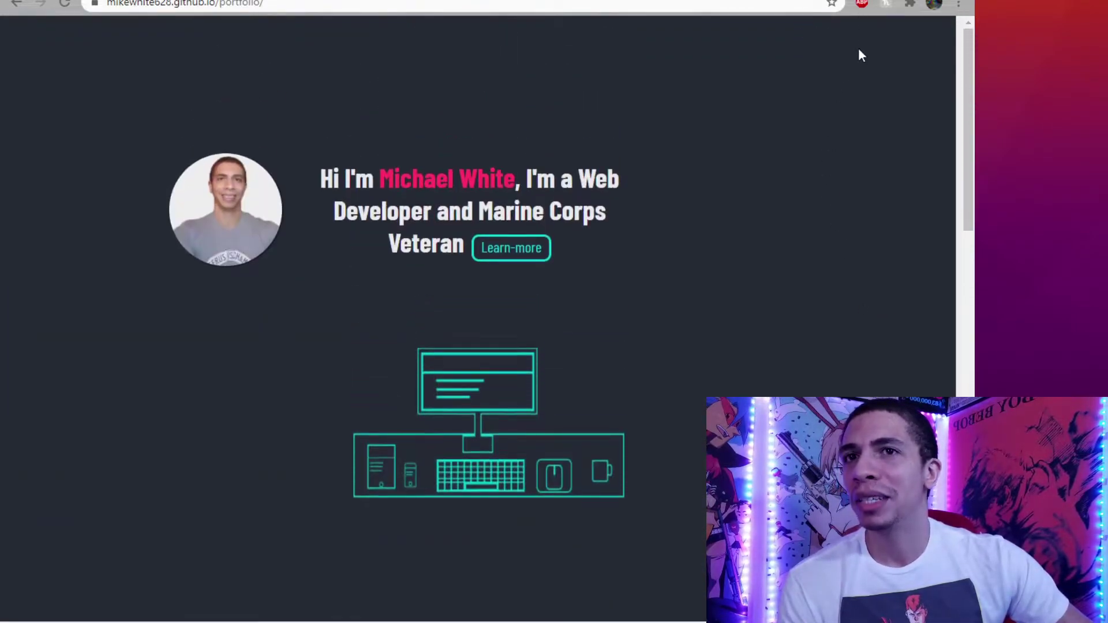
Jump to the About section, highlight its sentence, and scroll down to the Projects list.
left_click(499, 248)
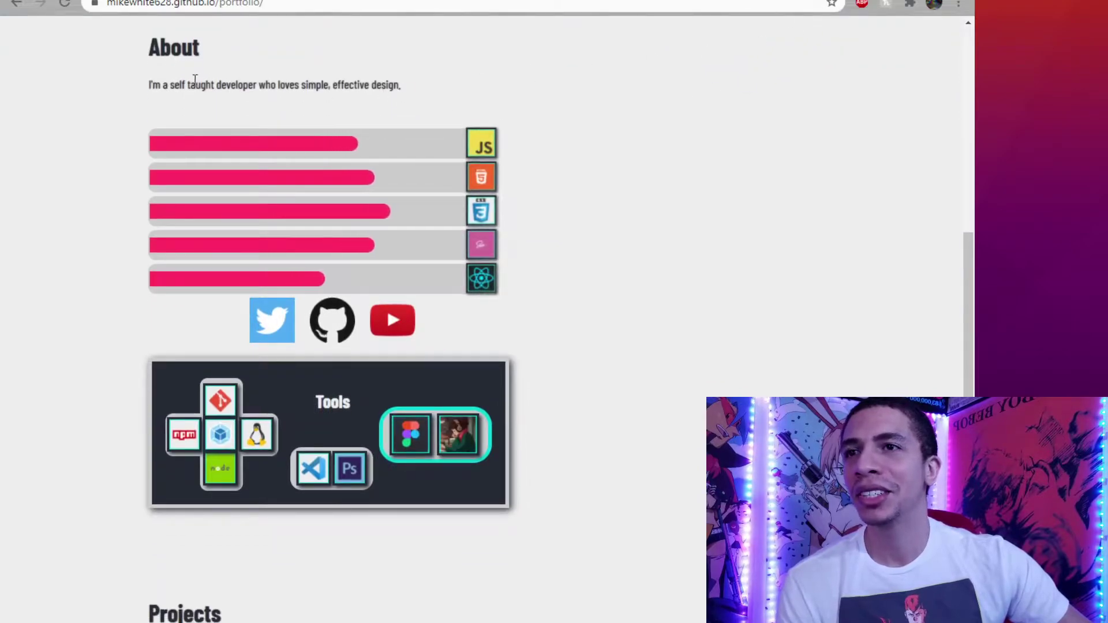
left_click_drag(145, 84, 403, 80)
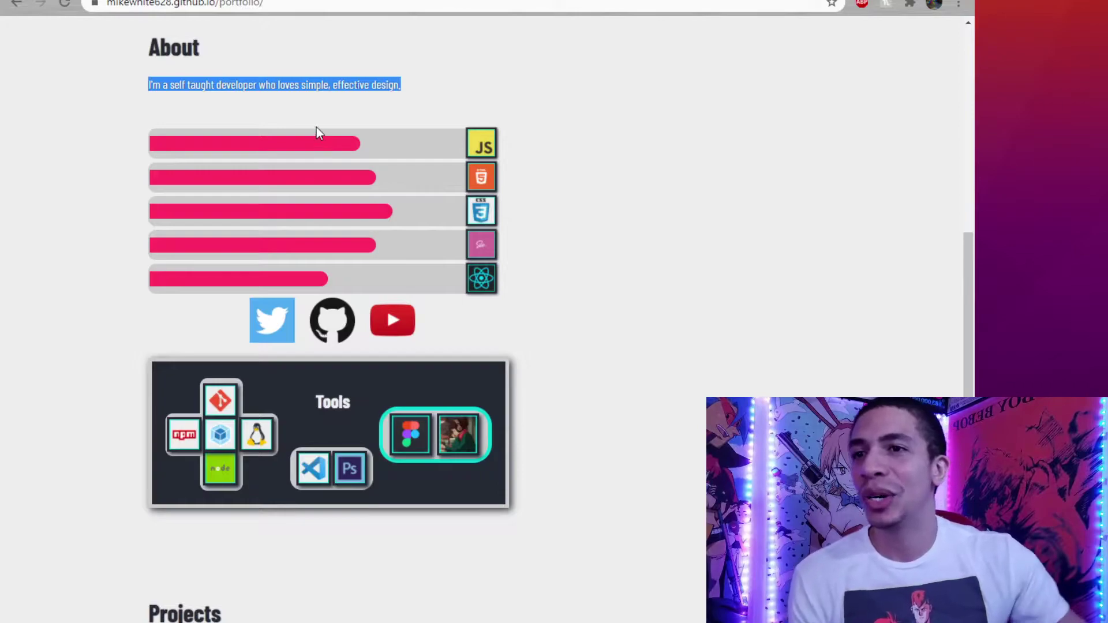
scroll(319, 141, "down", 5)
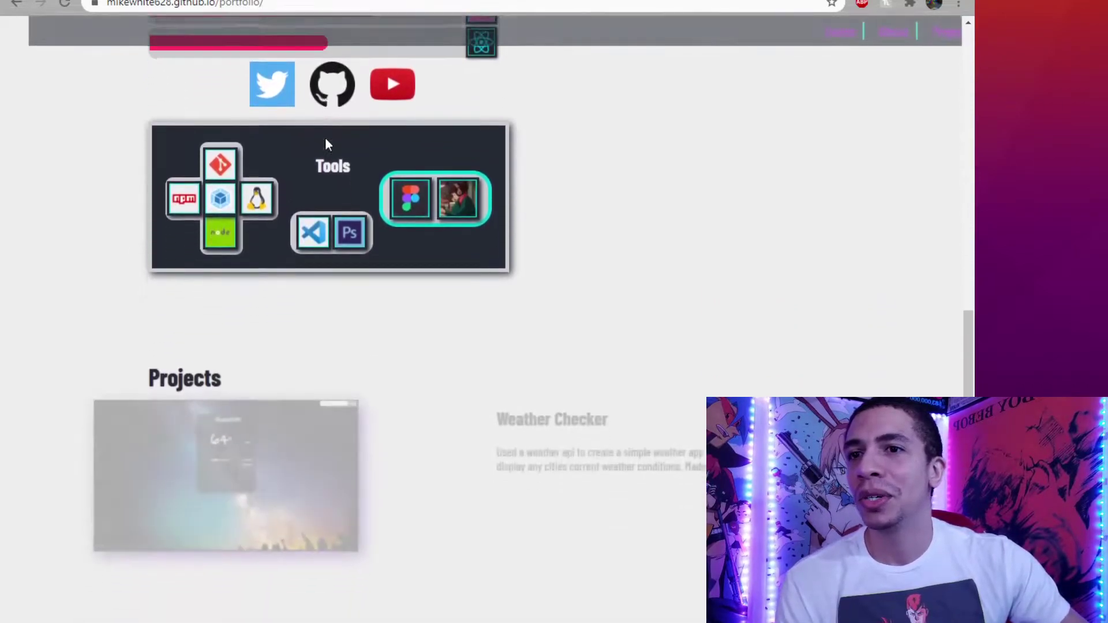
scroll(707, 148, "down", 4)
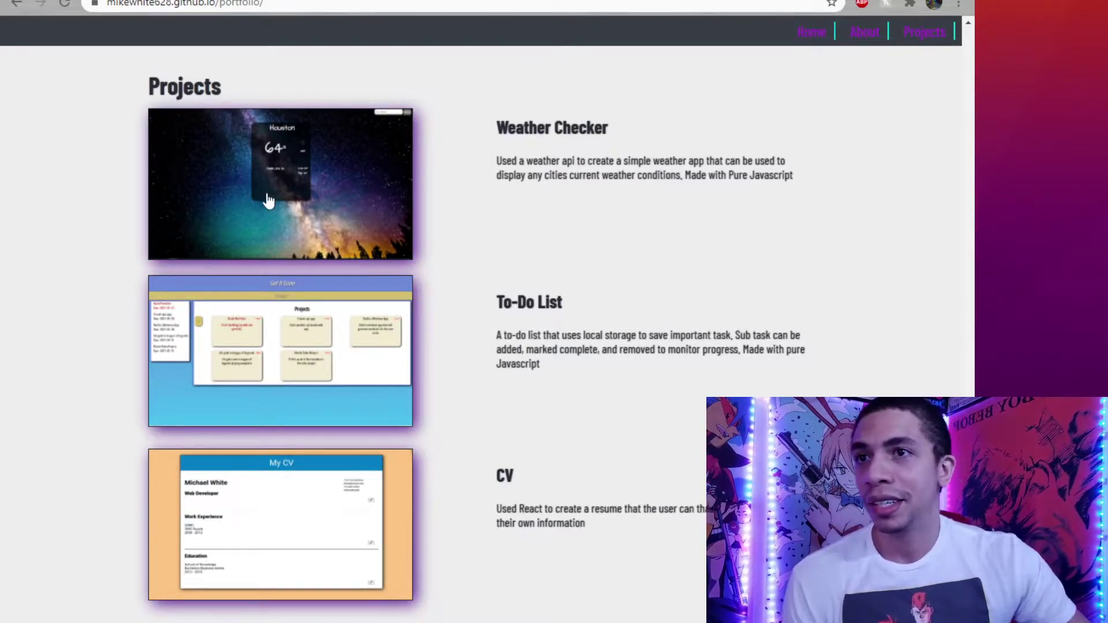
Open Weather Checker and look up the weather for Atlanta instead of Houston.
left_click(294, 189)
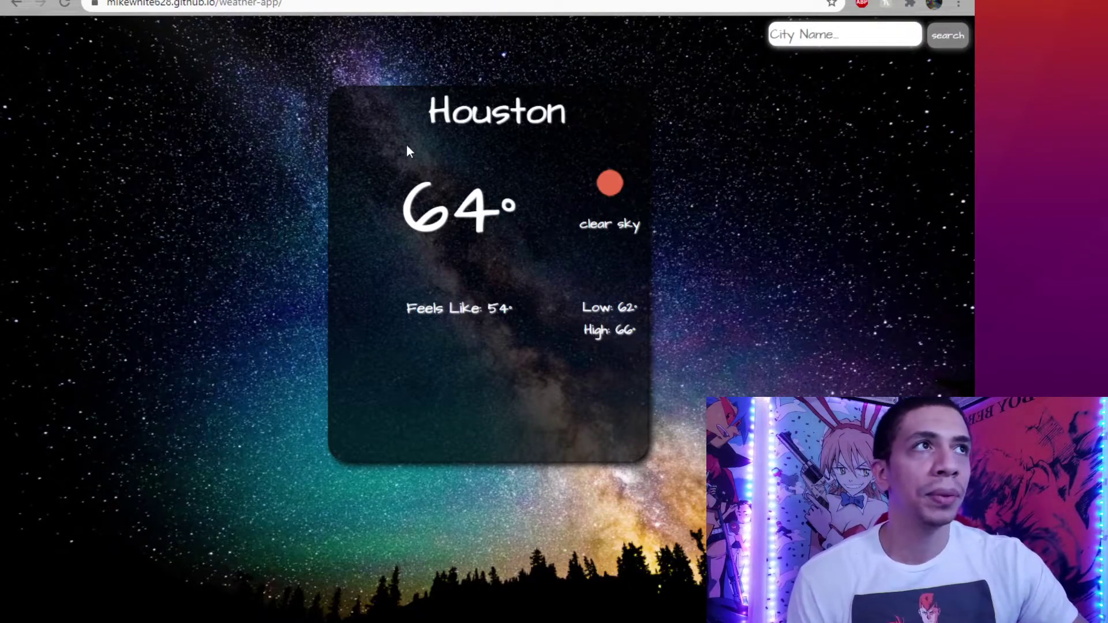
left_click_drag(416, 126, 569, 124)
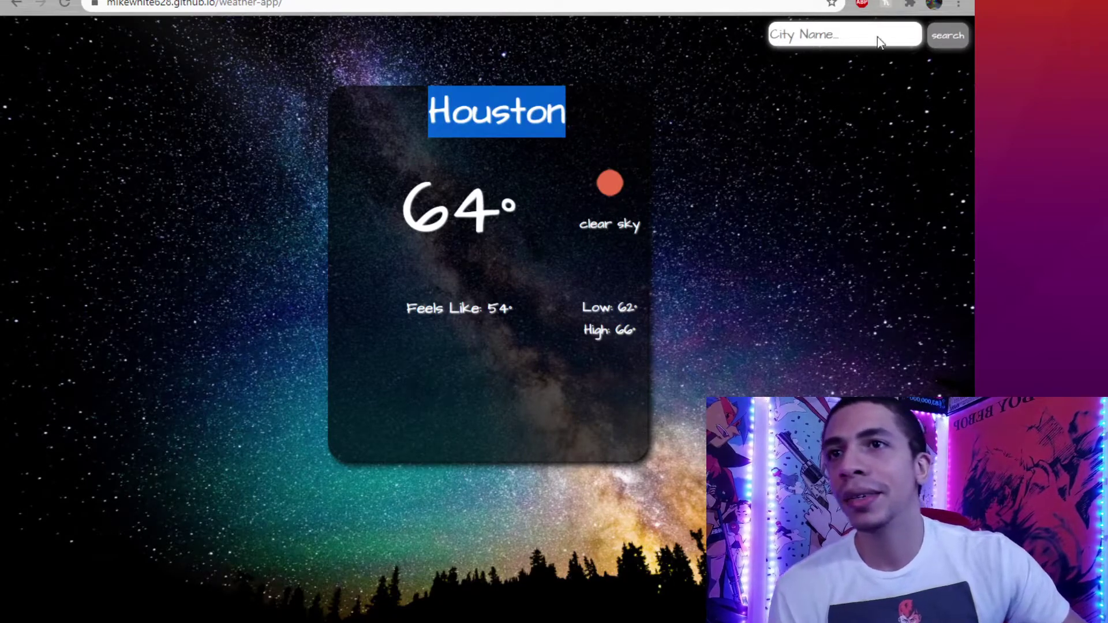
left_click(823, 34)
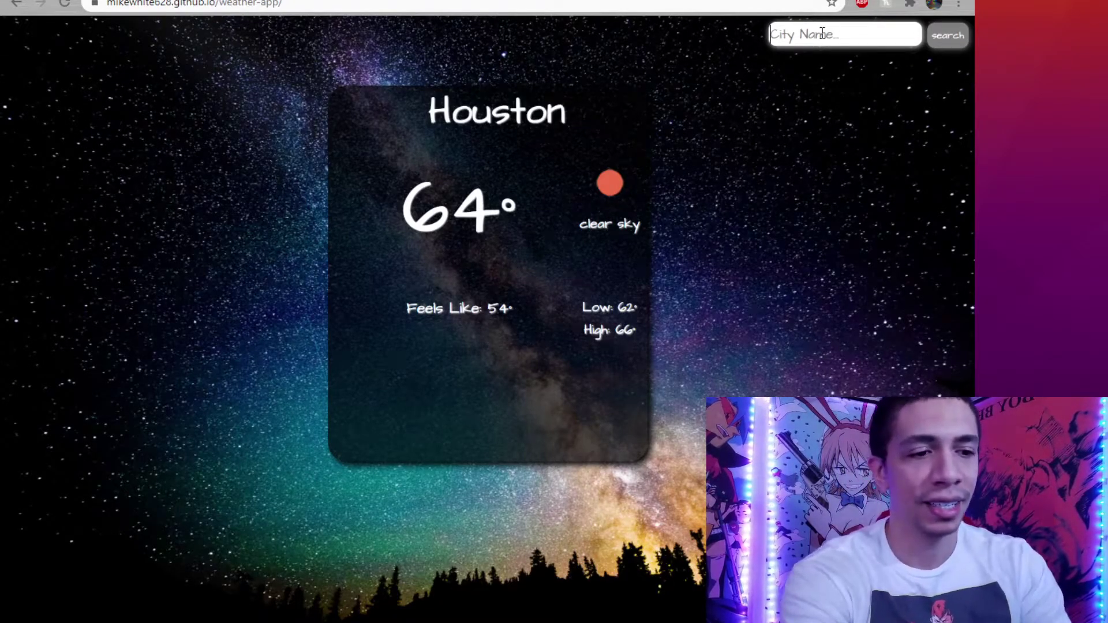
type("atlanta")
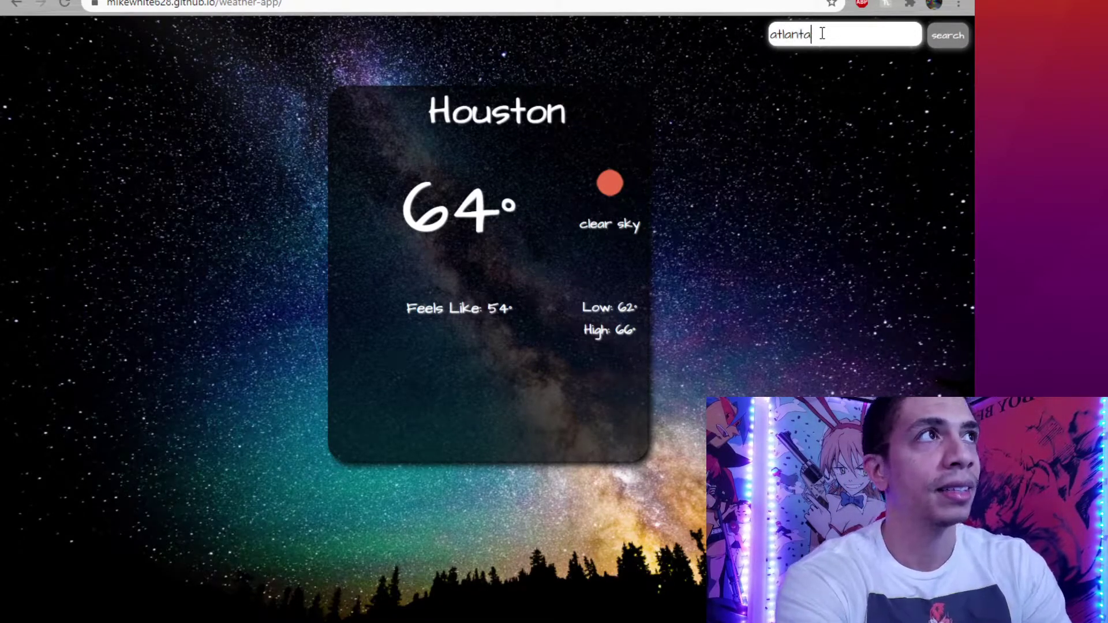
left_click(948, 37)
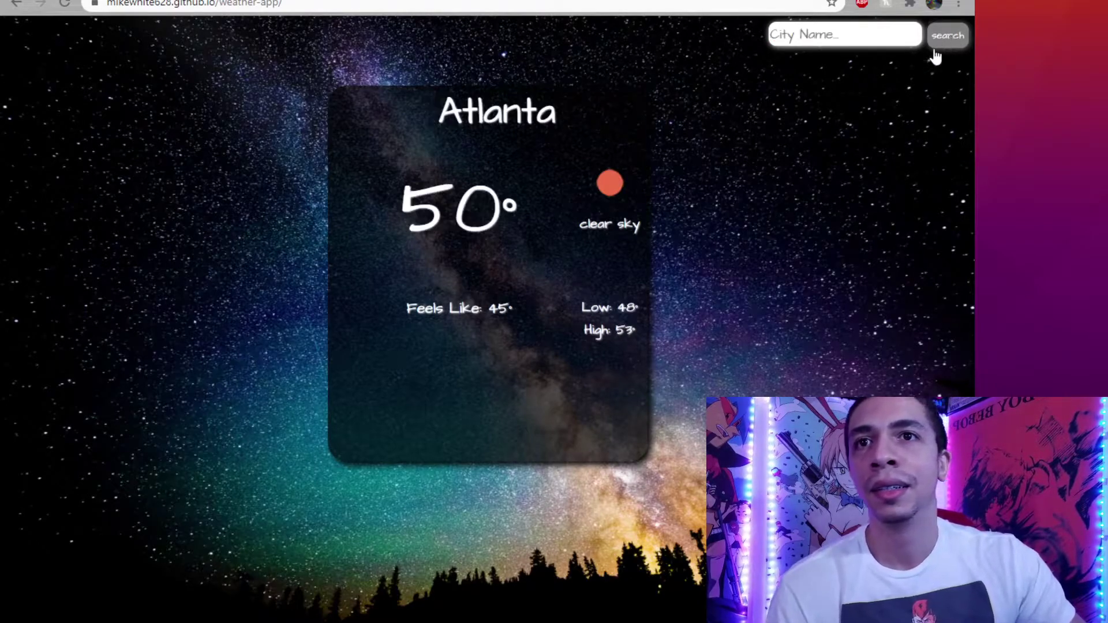
Highlight the Atlanta title, the 50° temperature and the clear sky description.
left_click_drag(433, 116, 559, 111)
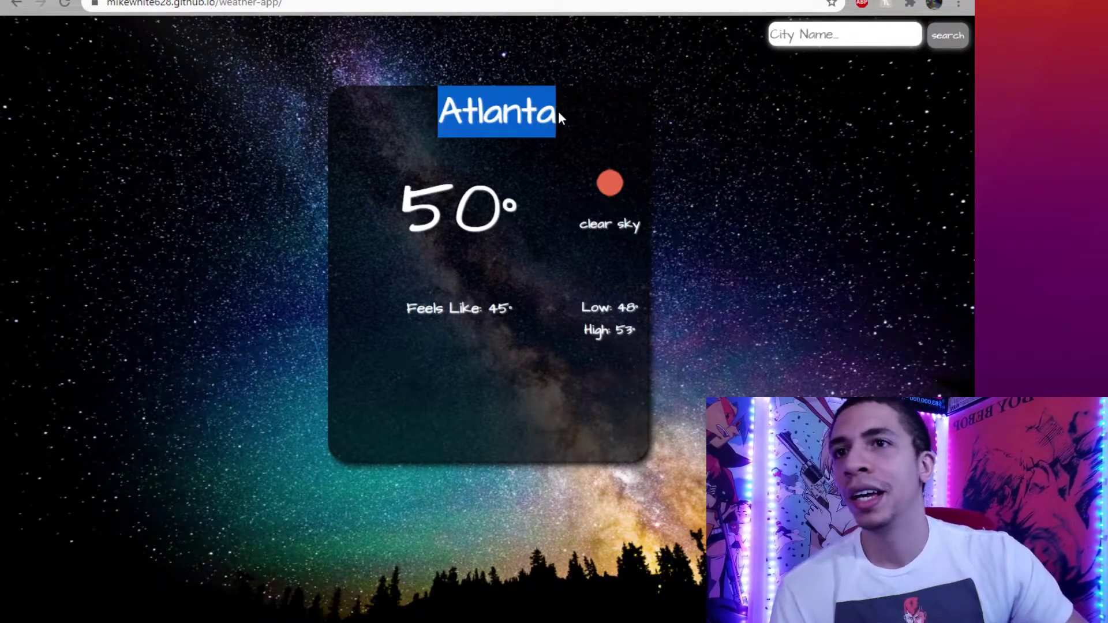
left_click_drag(402, 191, 502, 207)
triple_click(622, 217)
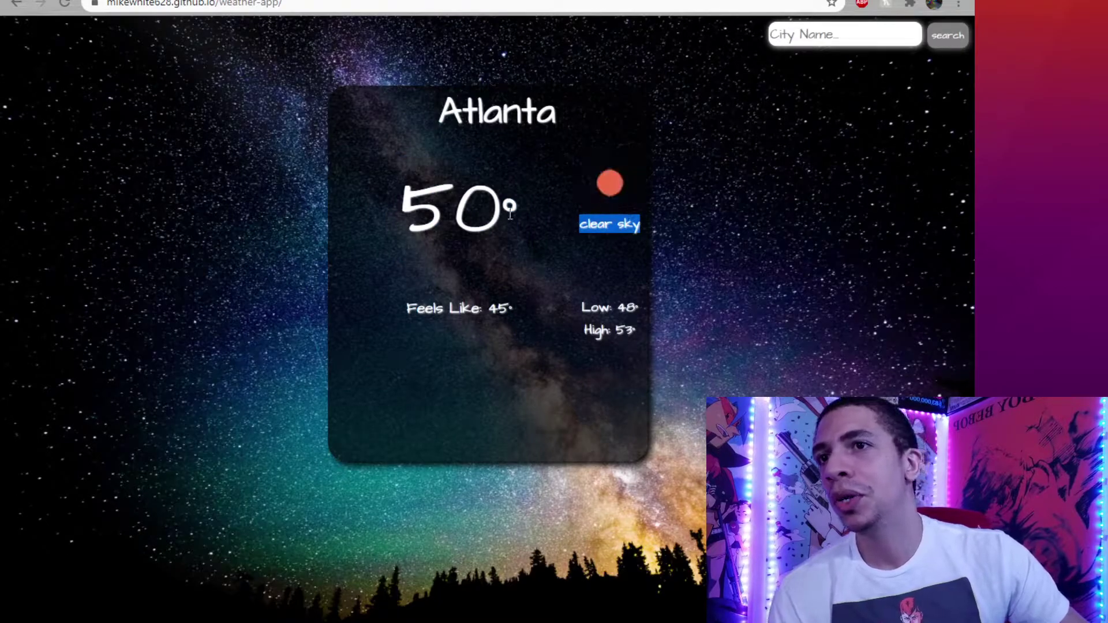
left_click_drag(622, 217, 531, 217)
triple_click(404, 199)
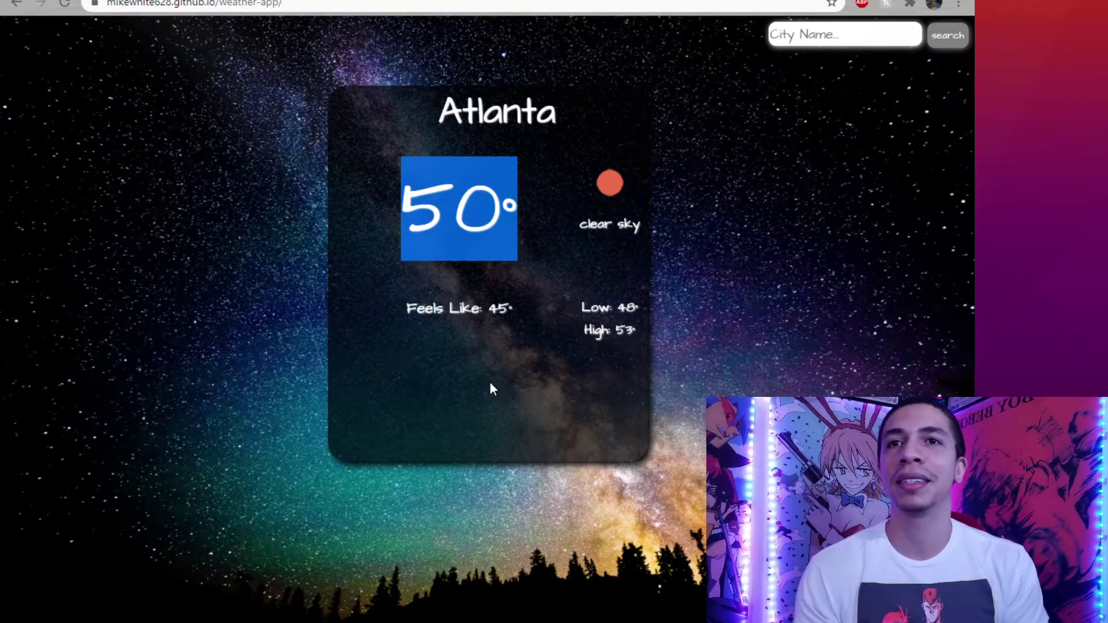
Return to the portfolio, open the To-Do List project and highlight the Get It Done title.
key("alt+Left")
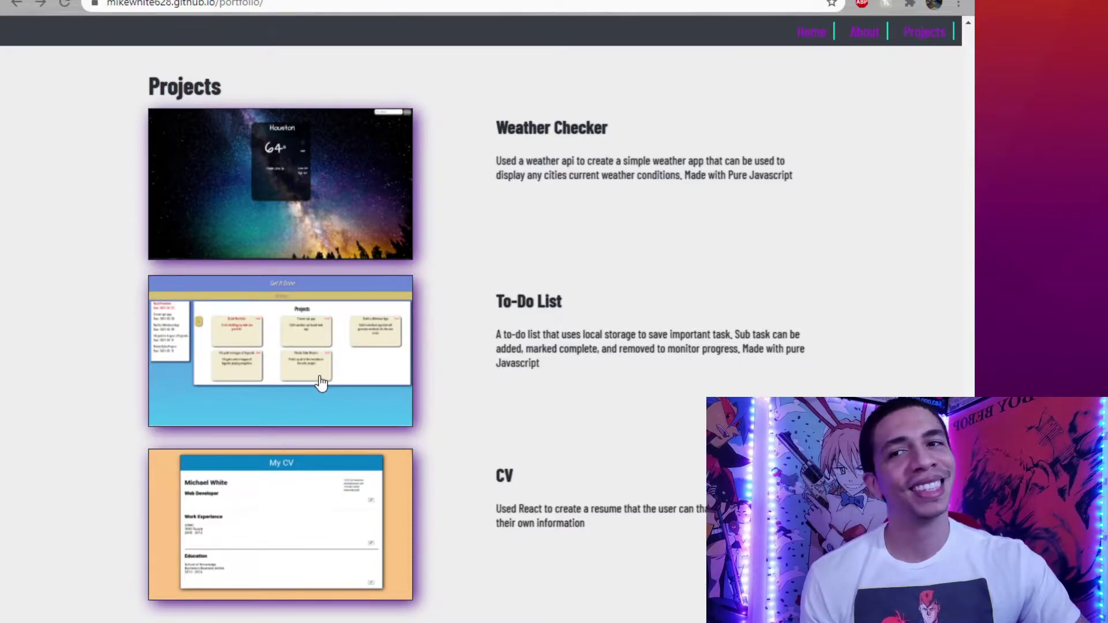
left_click(360, 380)
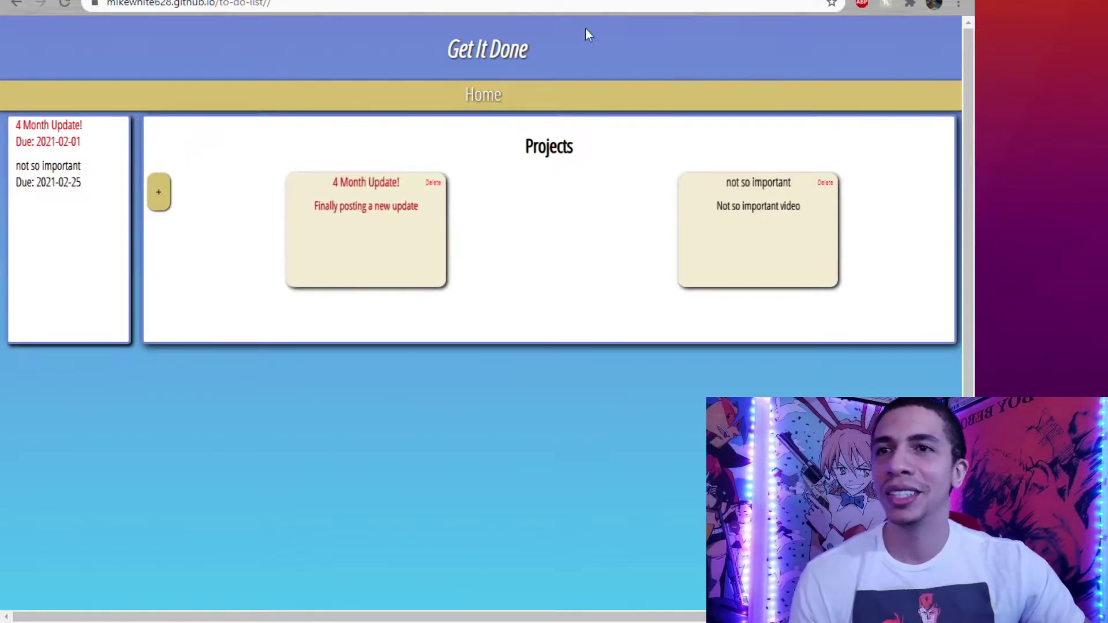
left_click_drag(452, 51, 549, 49)
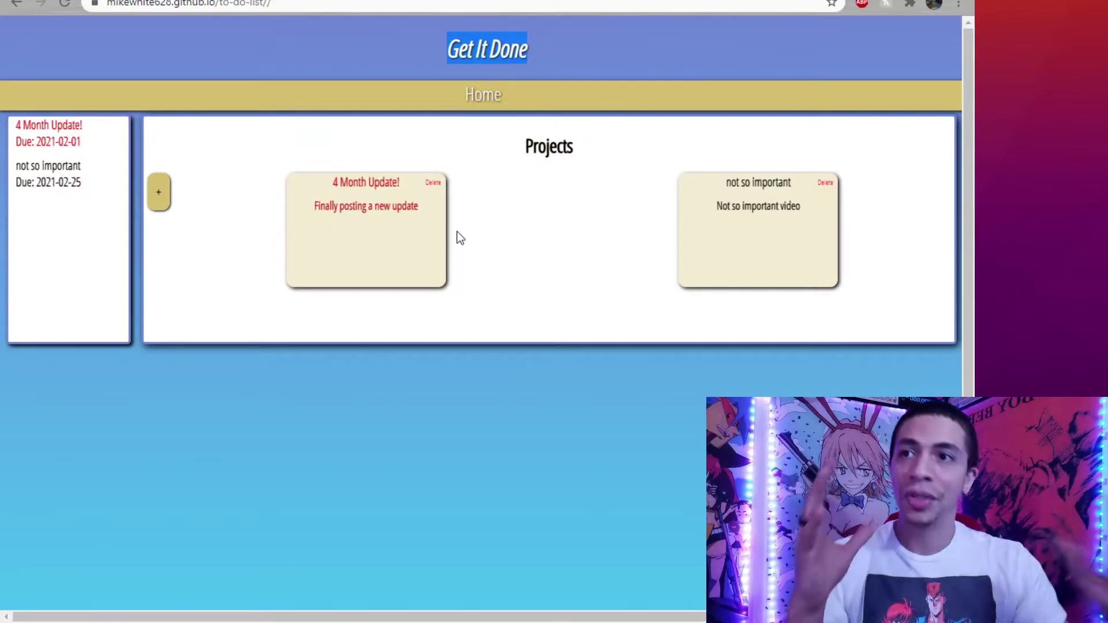
Start a new project titled 'get it done', due 02/28/2021, with Normal priority.
left_click(168, 201)
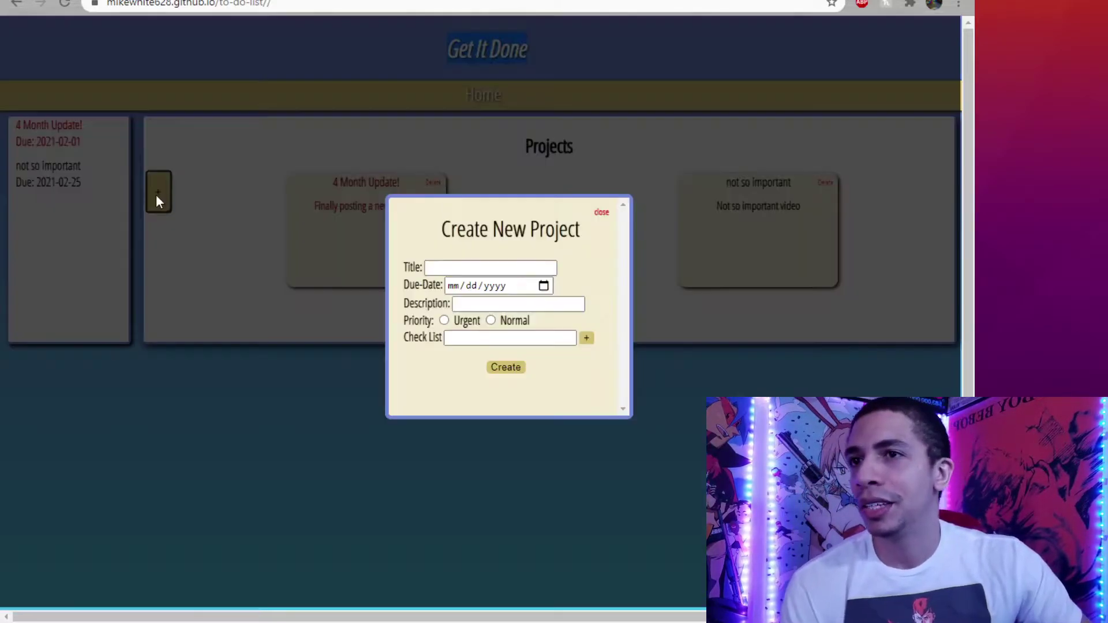
left_click(464, 268)
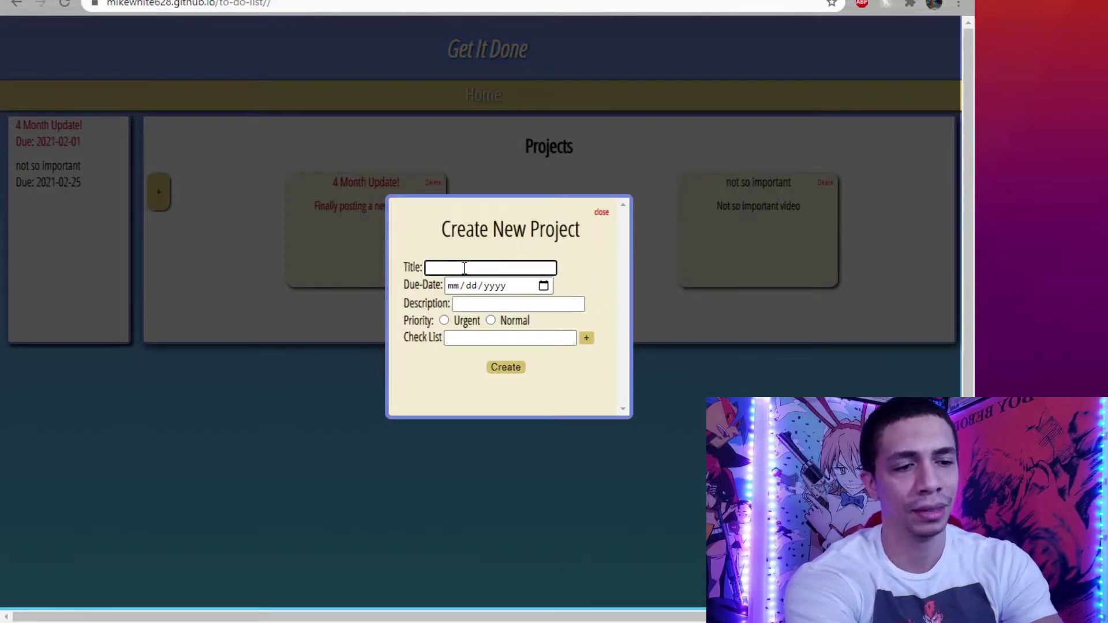
type("get it done")
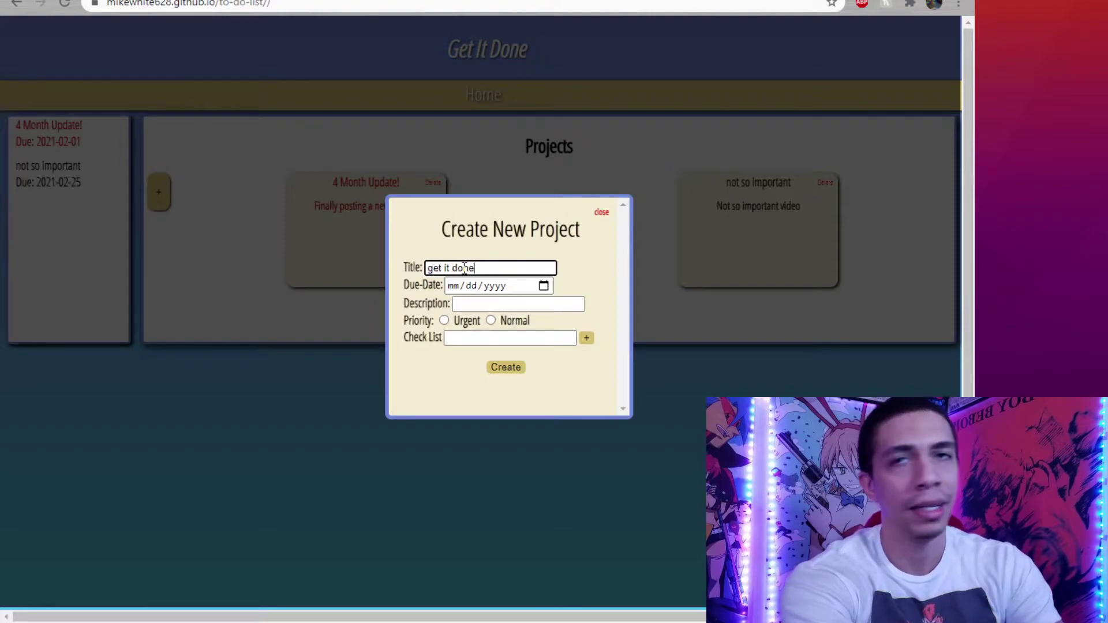
left_click(508, 286)
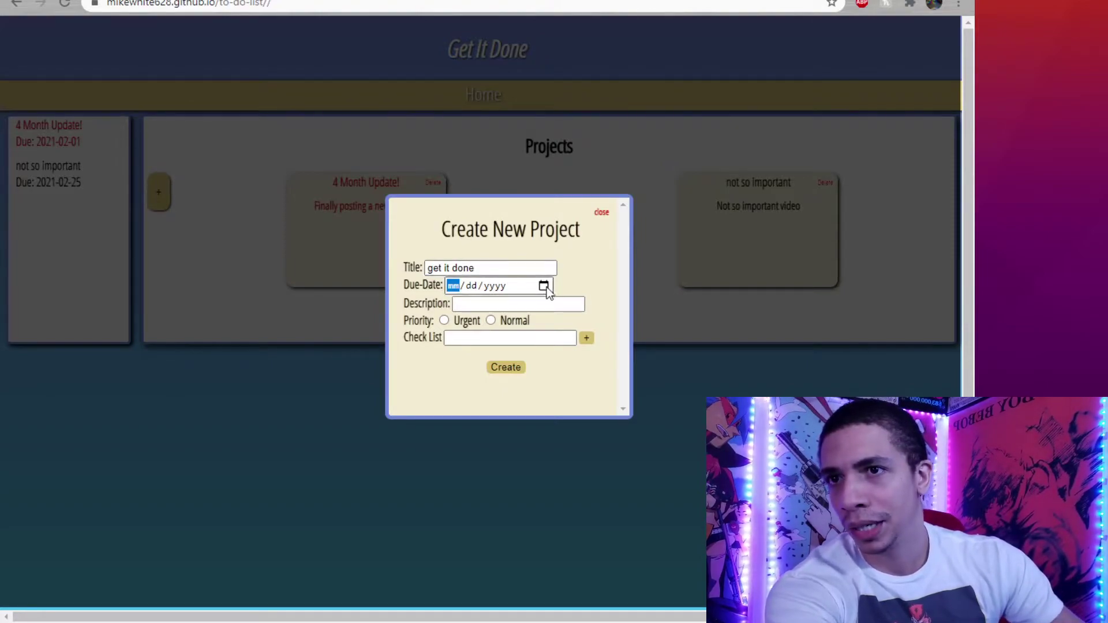
type("02/28/2021")
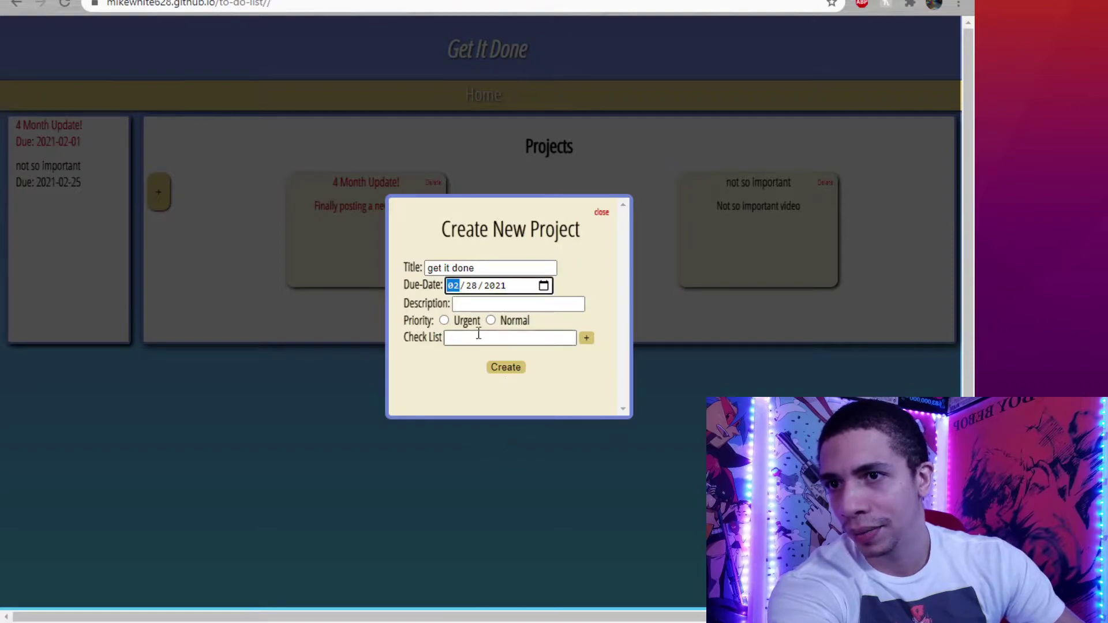
left_click(445, 319)
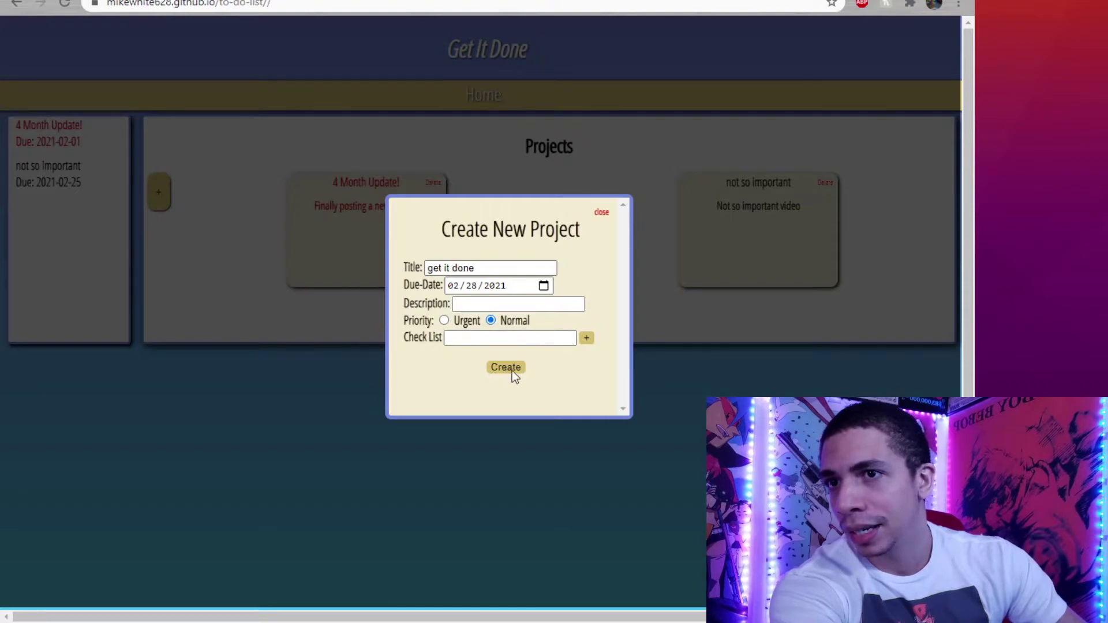
Add checklist items 'beer' and 'Keep Going! Be Productive!' to the new project.
left_click(473, 340)
type("beer")
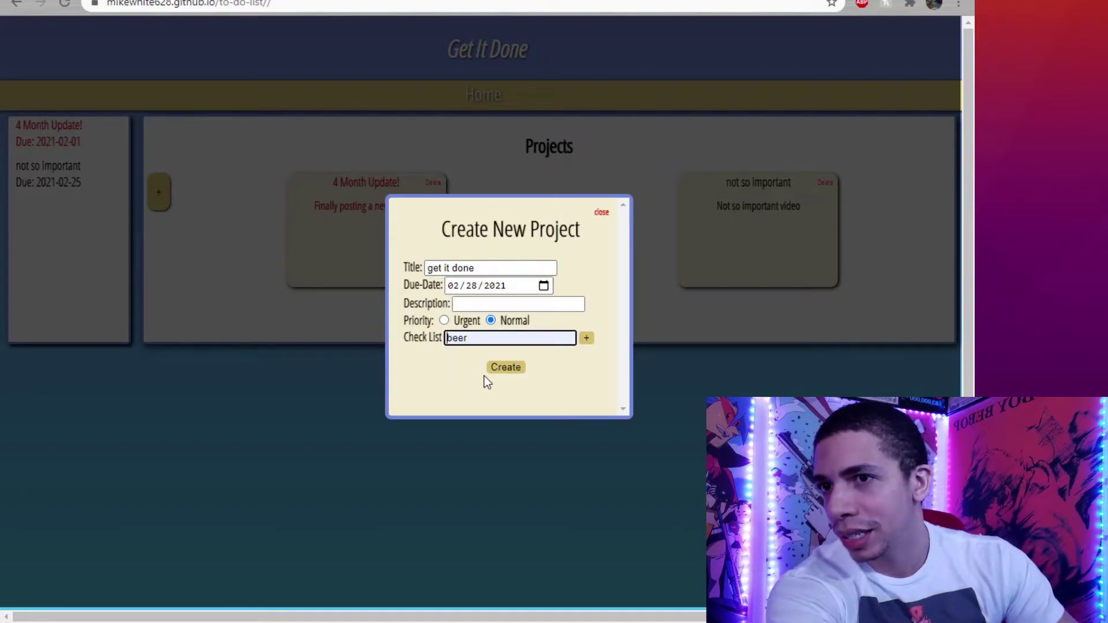
left_click(586, 338)
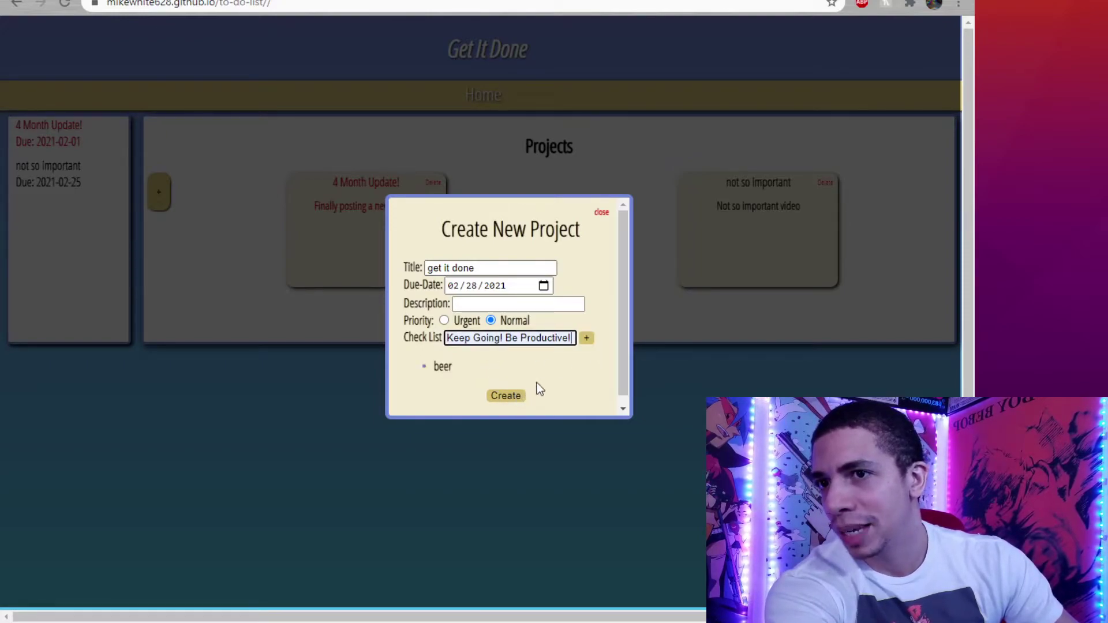
left_click(588, 338)
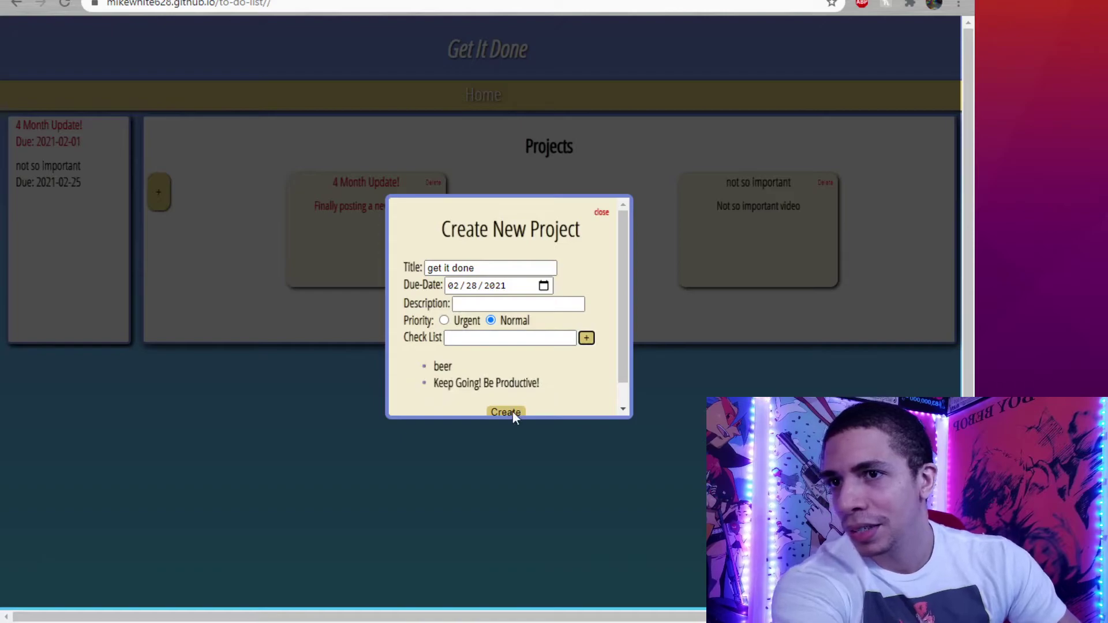
scroll(516, 399, "down", 1)
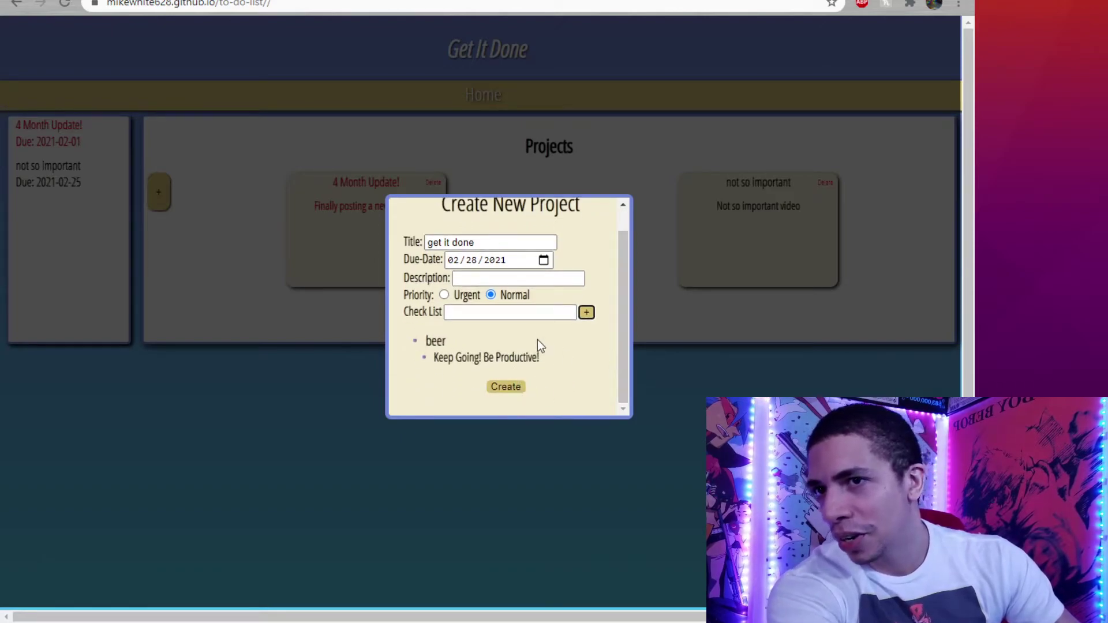
Add 'Soda' and 'take better notes' to the checklist, dismissing the warning alerts.
left_click(586, 313)
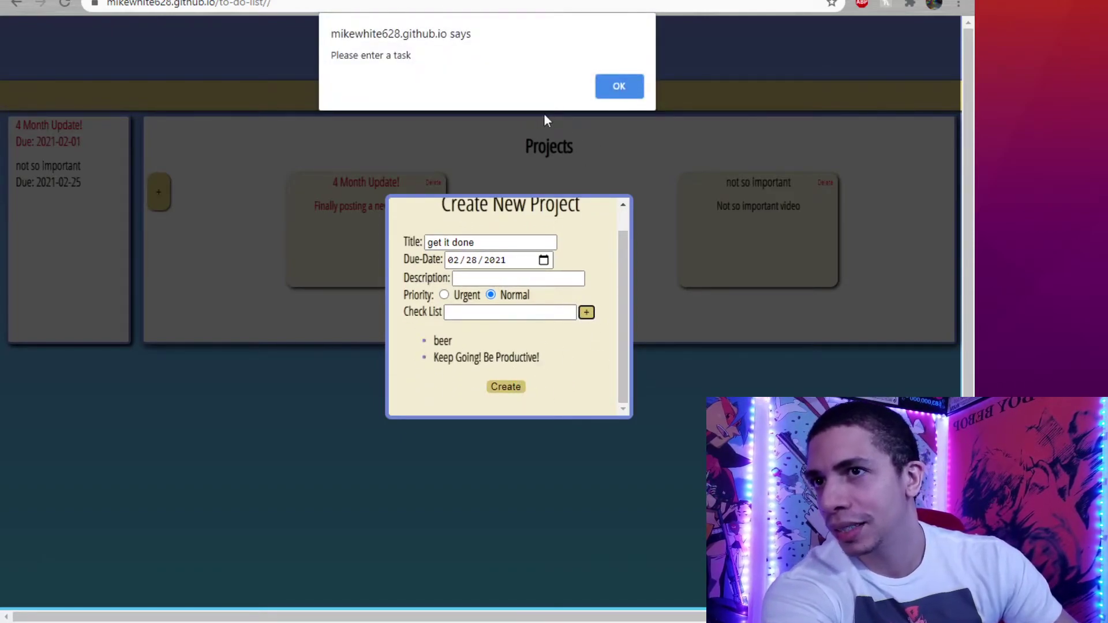
left_click(619, 86)
left_click(486, 313)
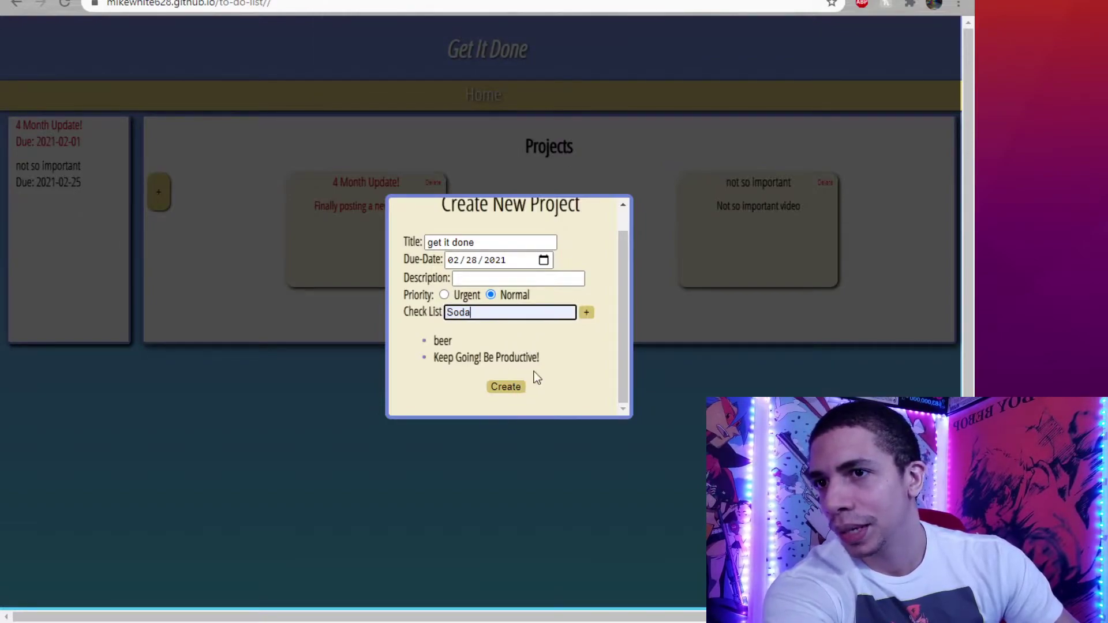
left_click(586, 312)
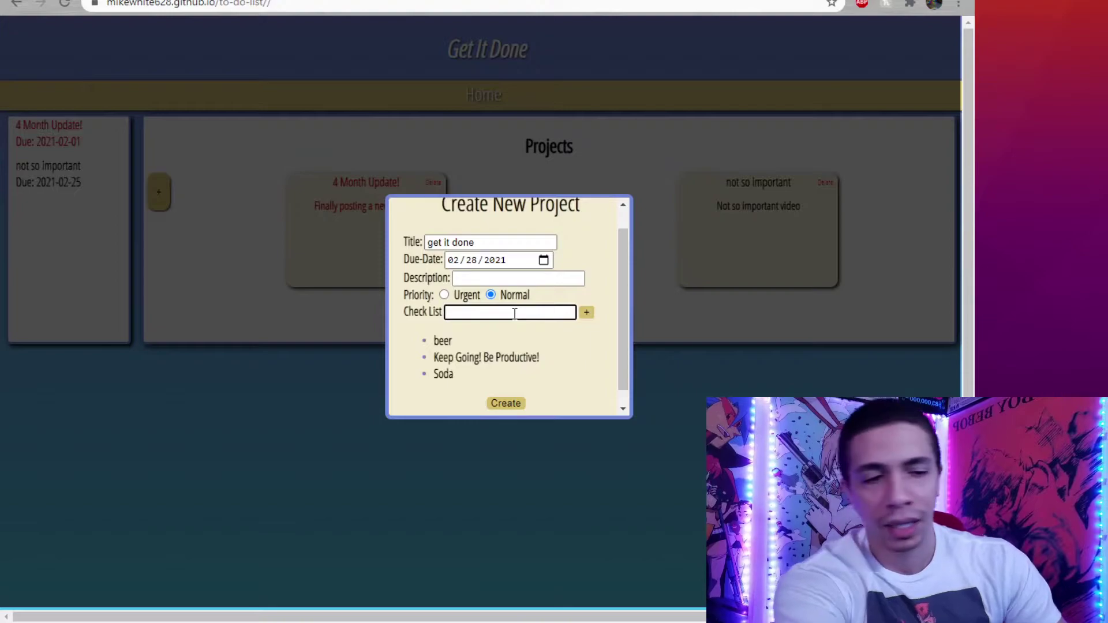
type("take better noit")
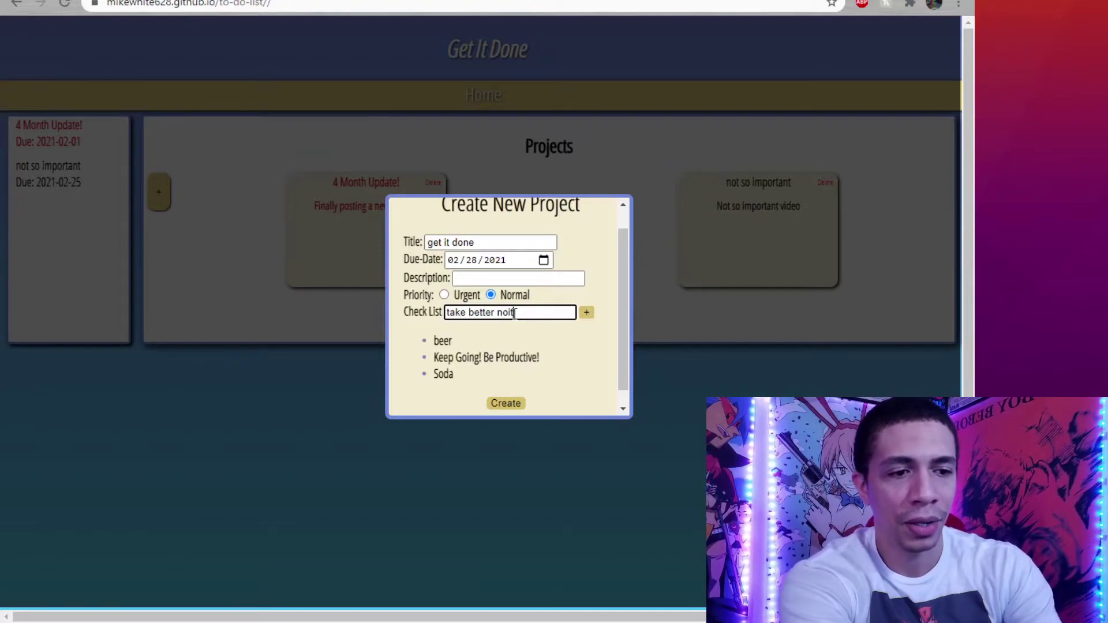
key("BackSpace")
key("BackSpace")
type("t")
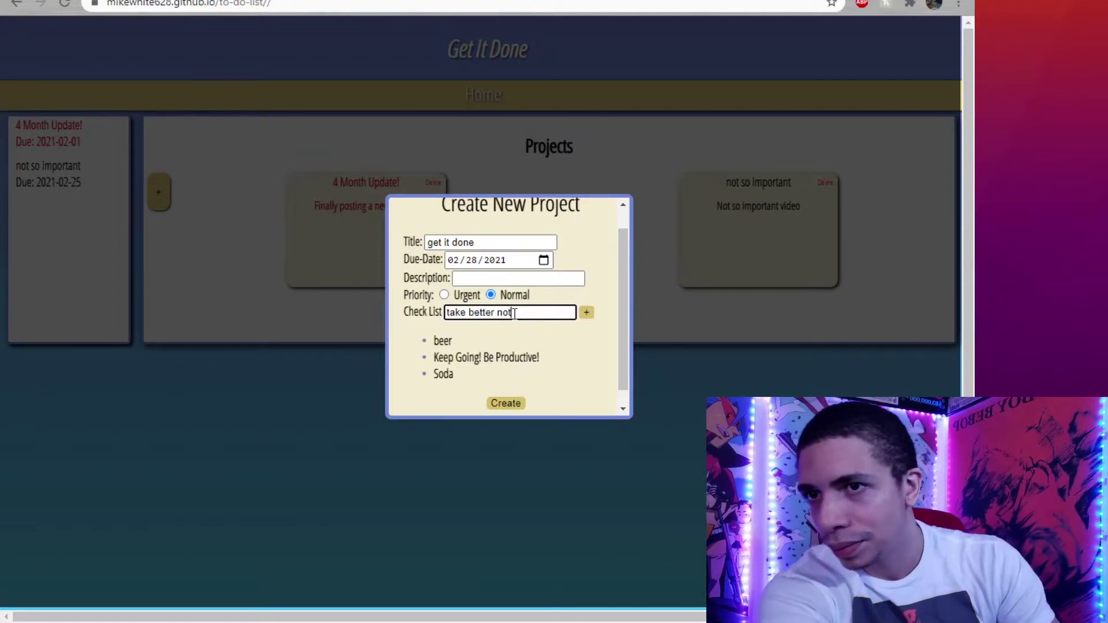
left_click(505, 404)
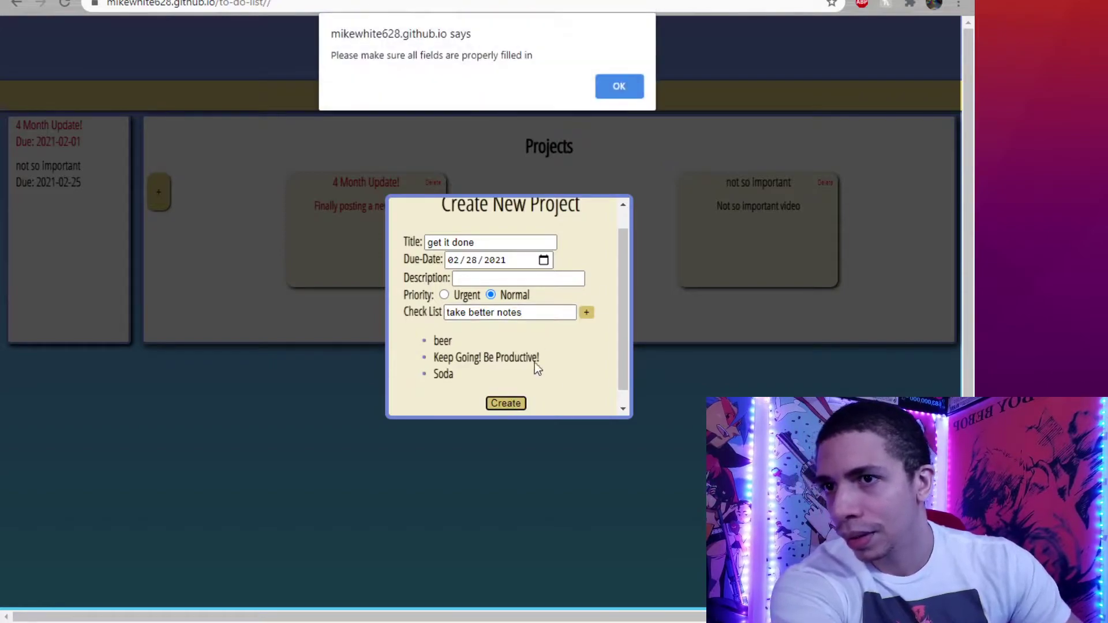
left_click(615, 84)
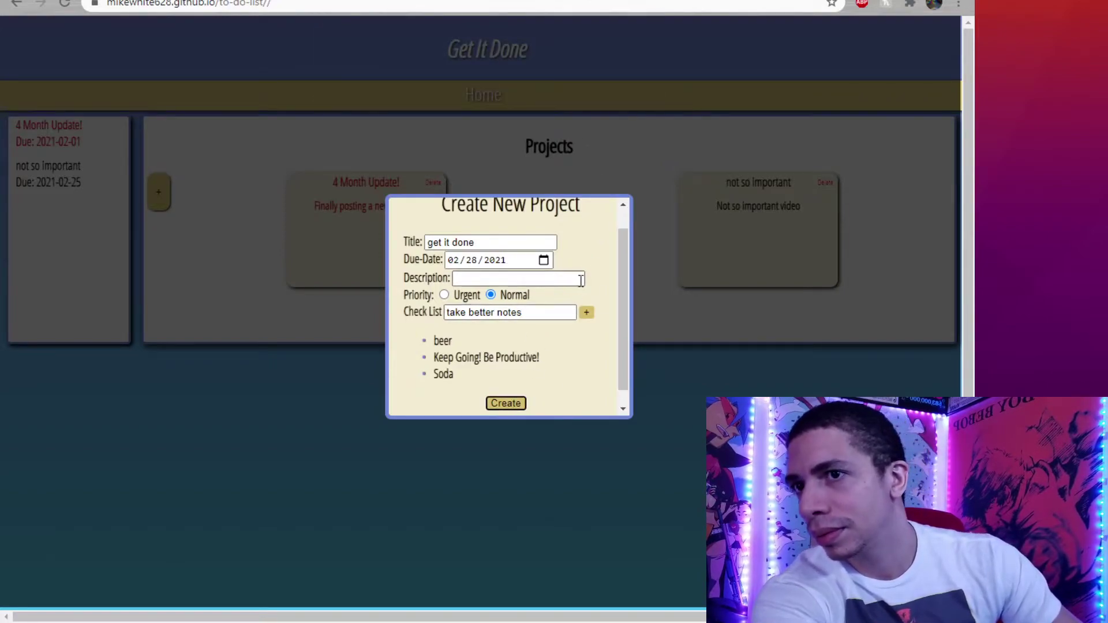
left_click(587, 313)
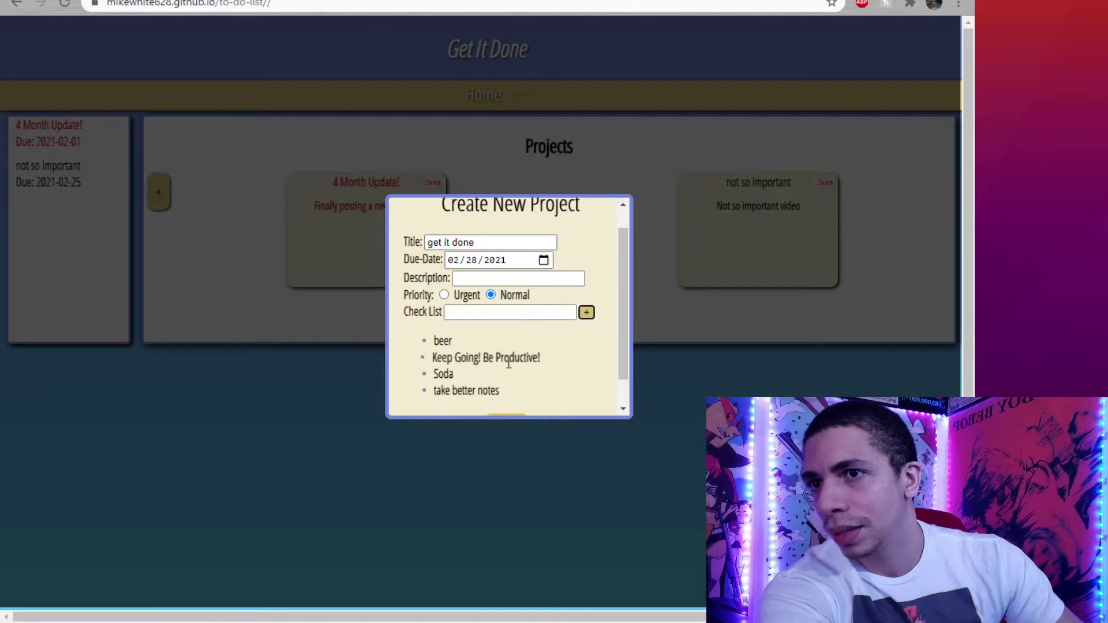
After a rejected create attempt, set the description to 'something cool here'.
scroll(508, 362, "down", 1)
scroll(508, 362, "up", 2)
scroll(452, 353, "down", 2)
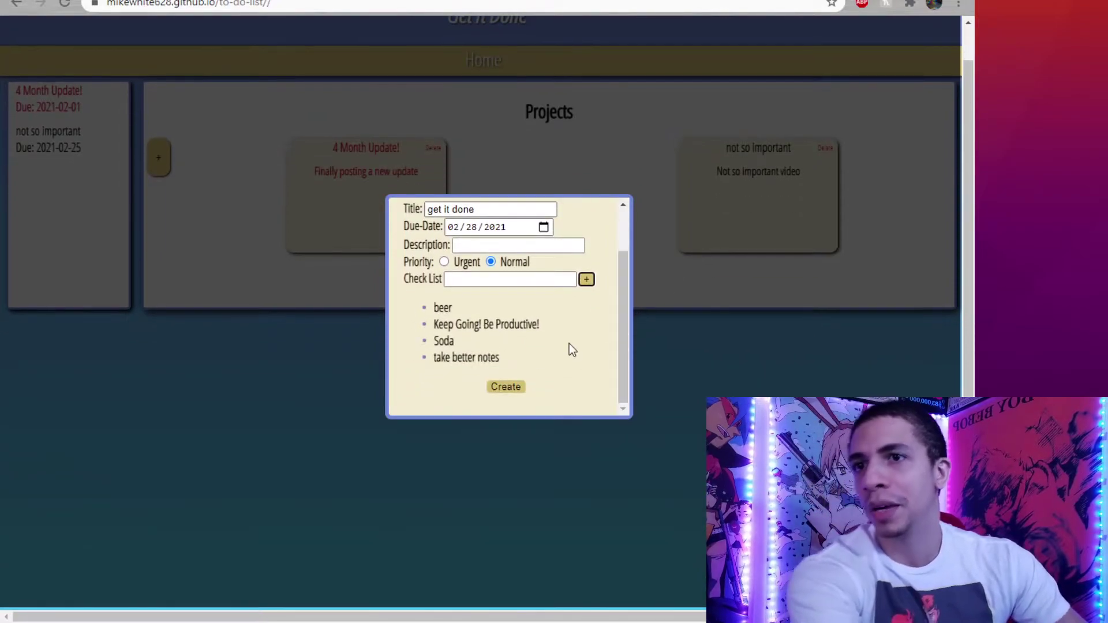
scroll(569, 341, "up", 2)
scroll(568, 341, "down", 2)
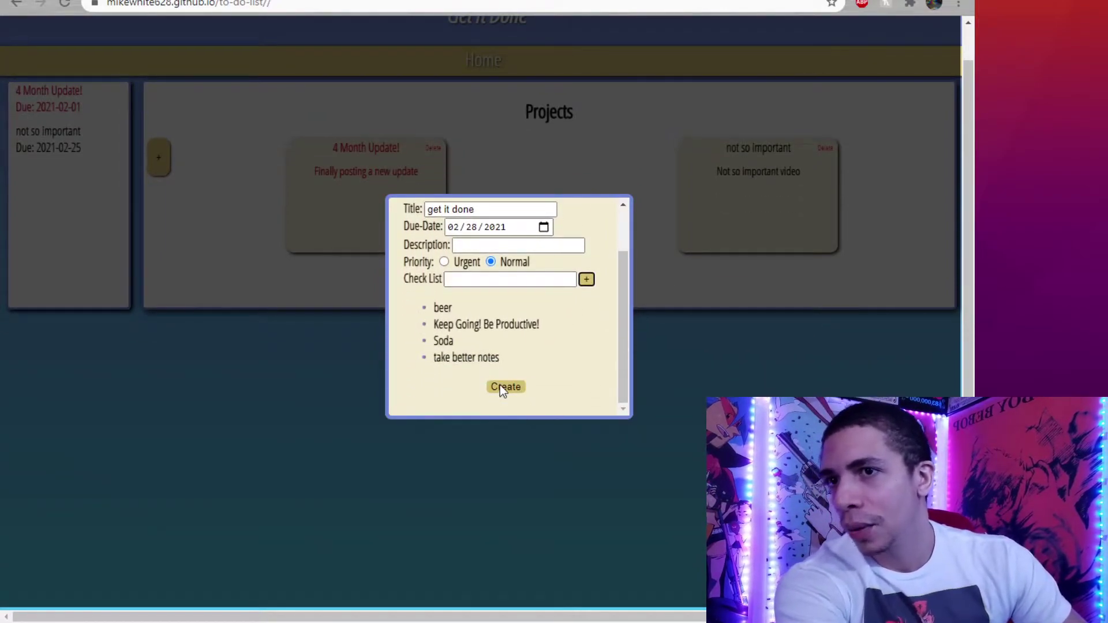
left_click(501, 387)
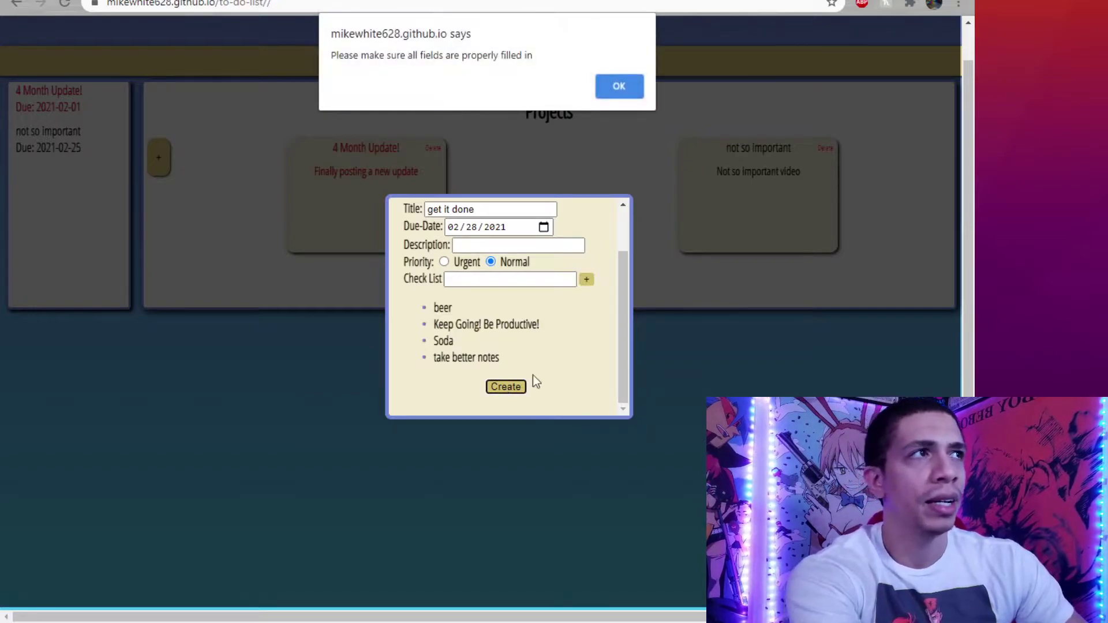
left_click(615, 87)
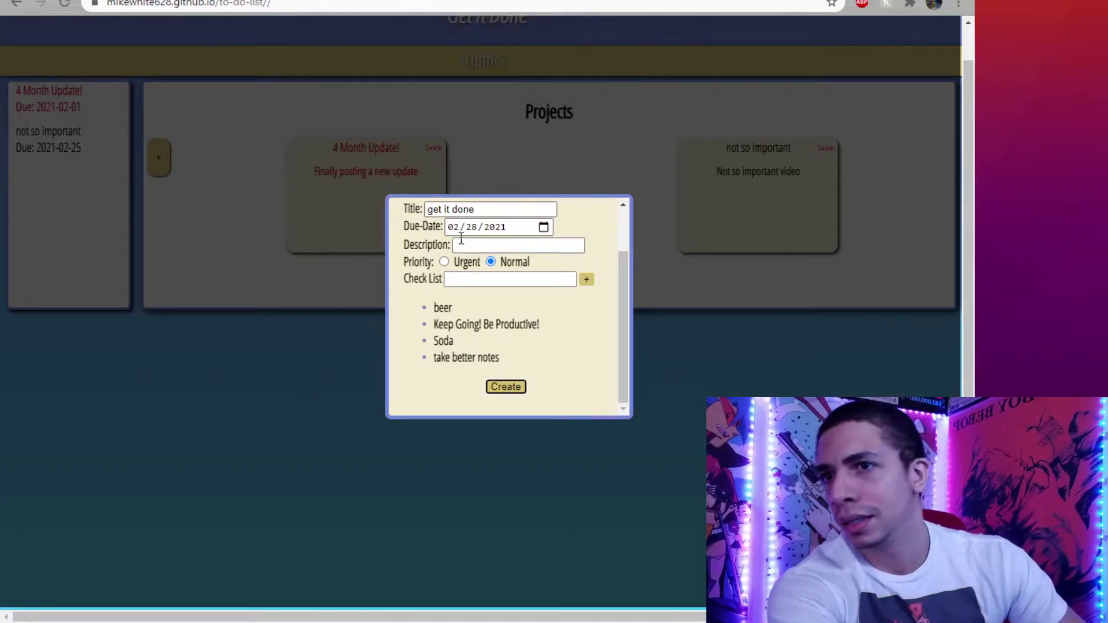
scroll(519, 300, "up", 2)
left_click(507, 303)
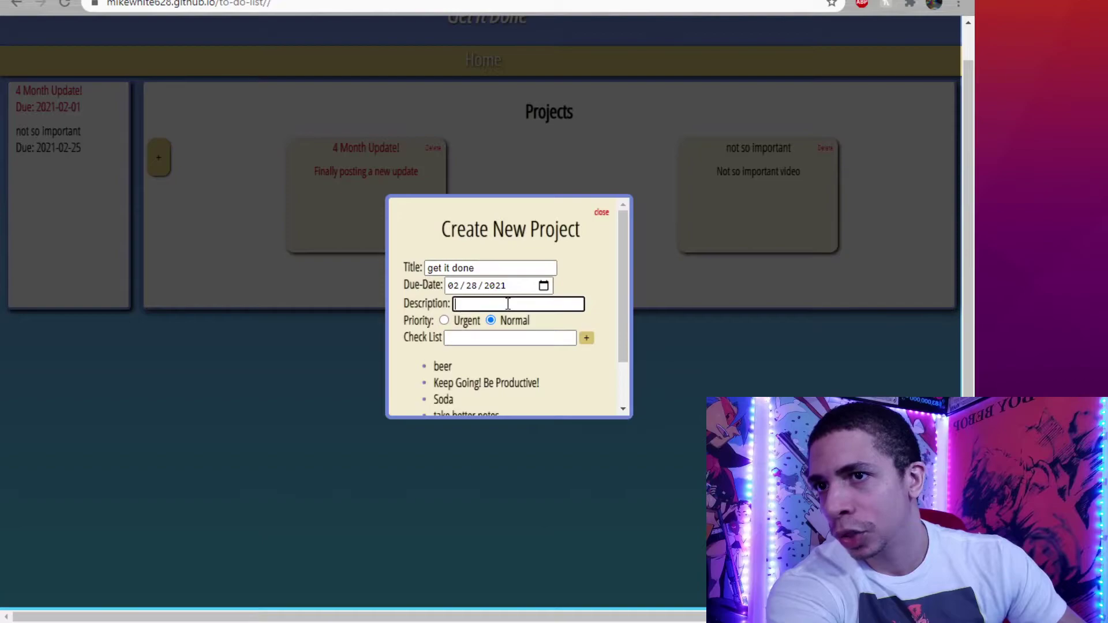
left_click(514, 323)
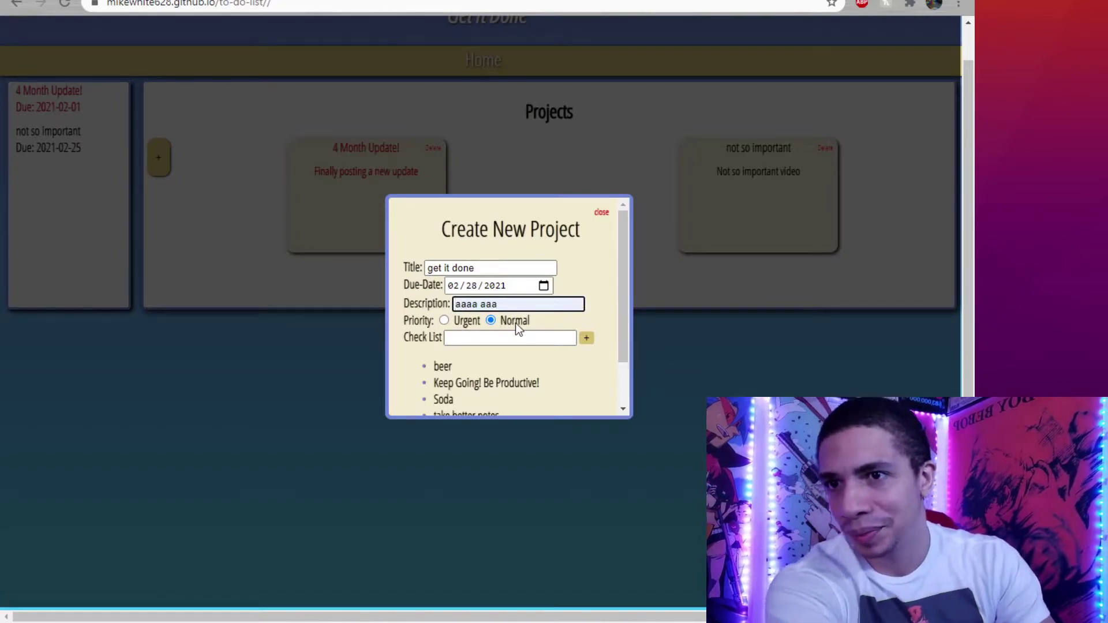
left_click(508, 346)
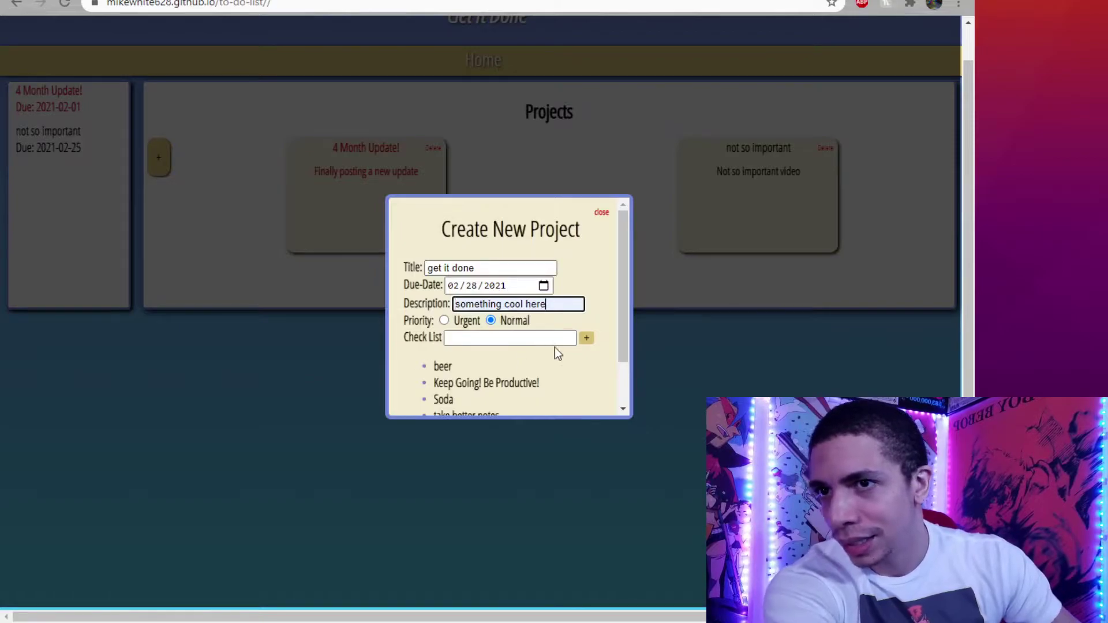
scroll(482, 403, "down", 1)
scroll(482, 402, "down", 1)
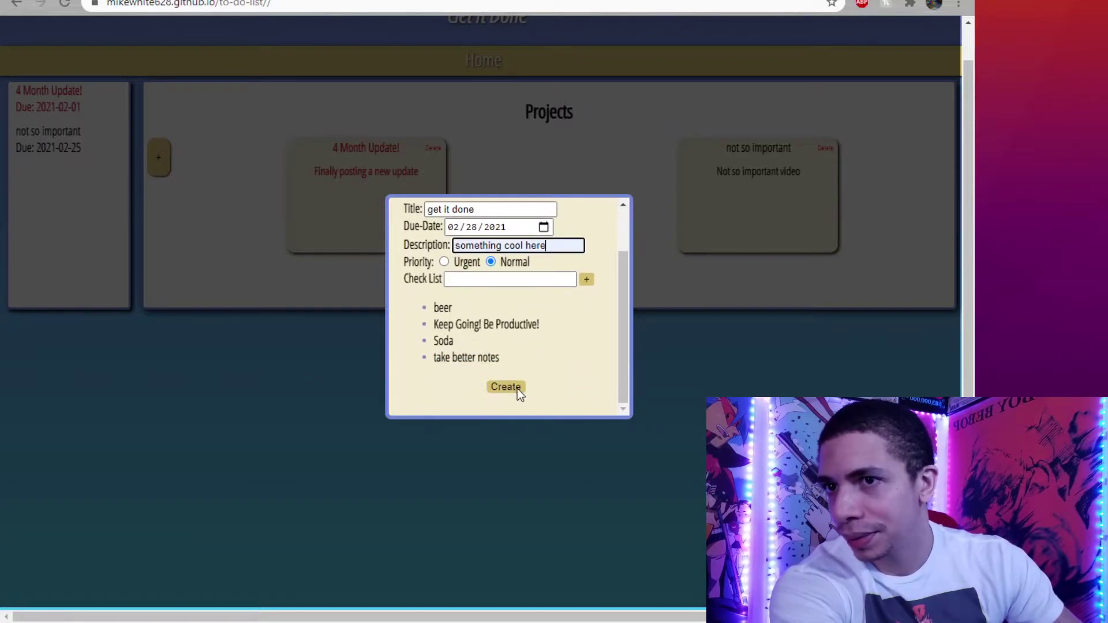
Create the 'get it done' project due 2021-02-28.
left_click(517, 388)
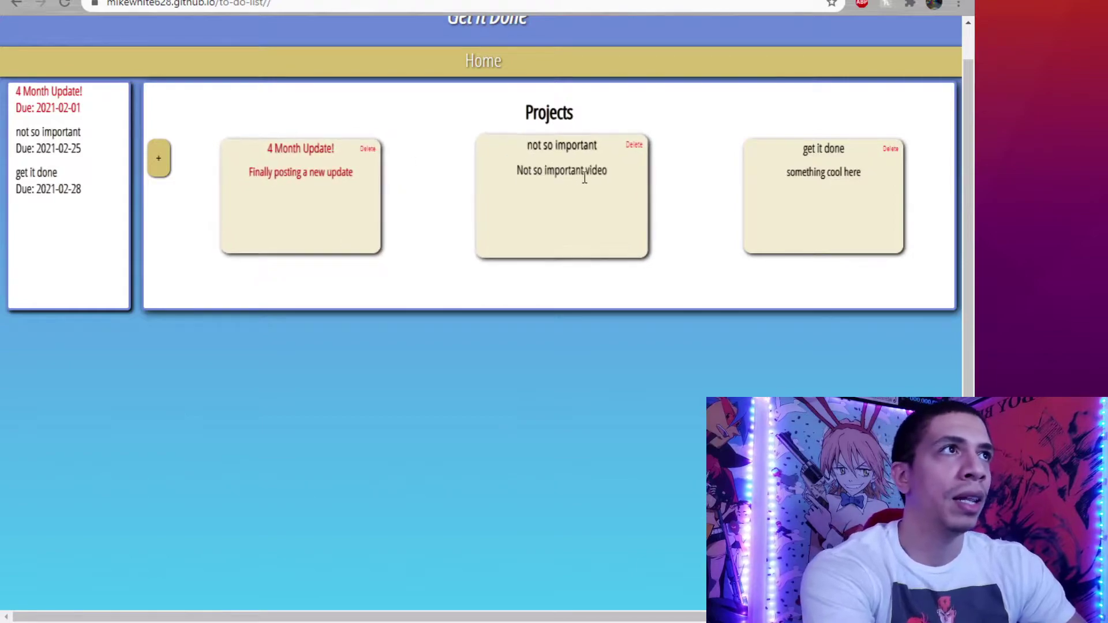
Open 'get it done', tick beer and Keep Going! Be Productive!, and delete Soda.
left_click(820, 158)
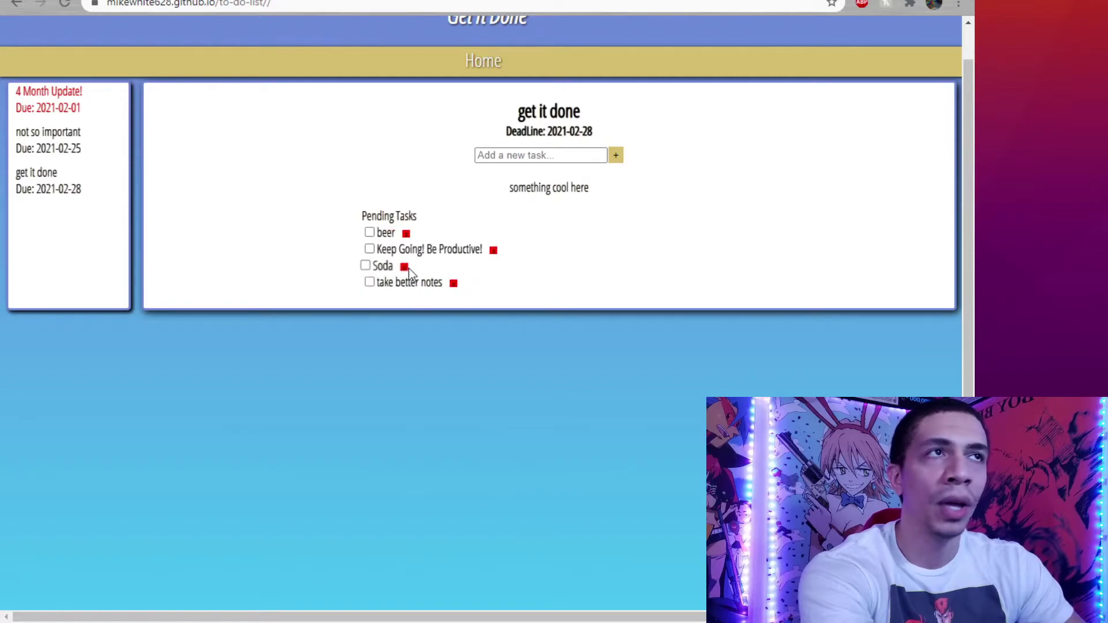
left_click(350, 232)
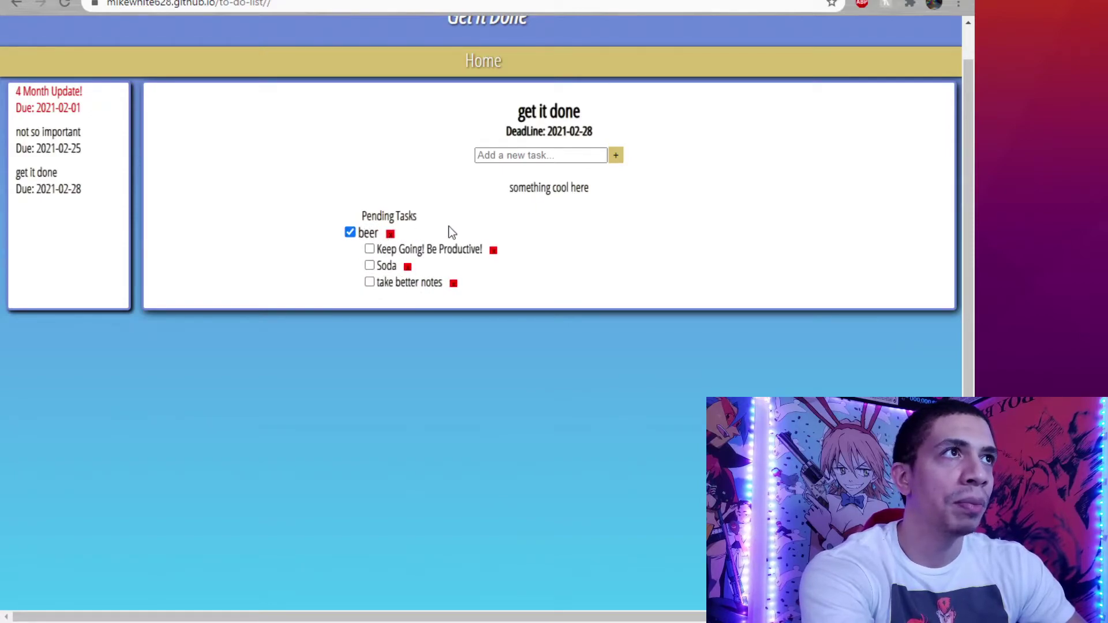
left_click(350, 249)
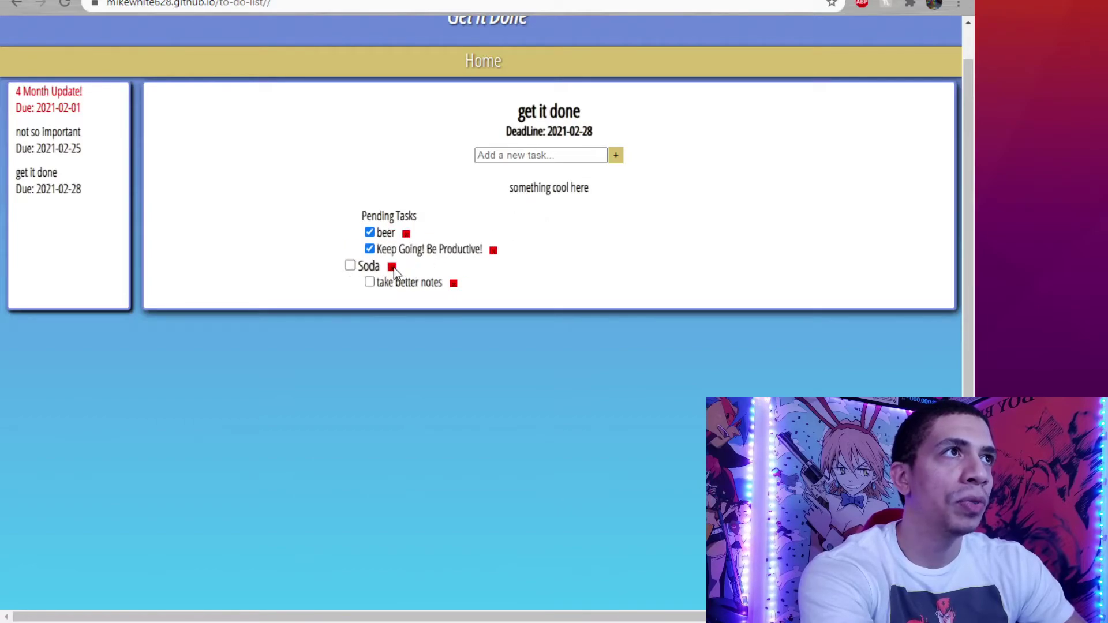
left_click(393, 267)
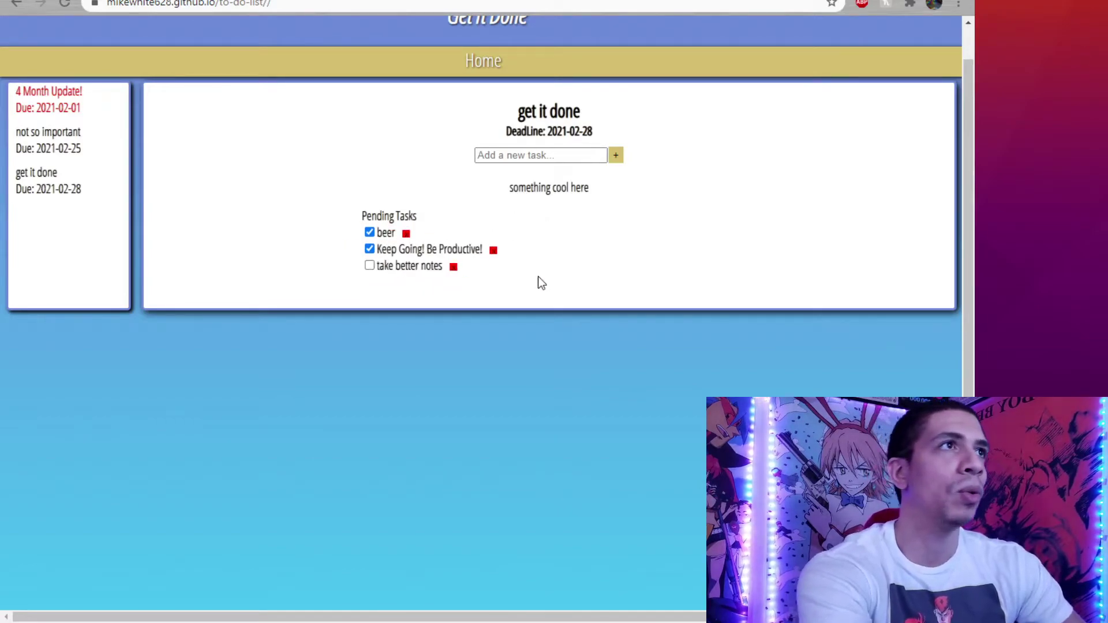
Reload the app and reopen the project to confirm the task changes persisted.
scroll(214, 173, "up", 1)
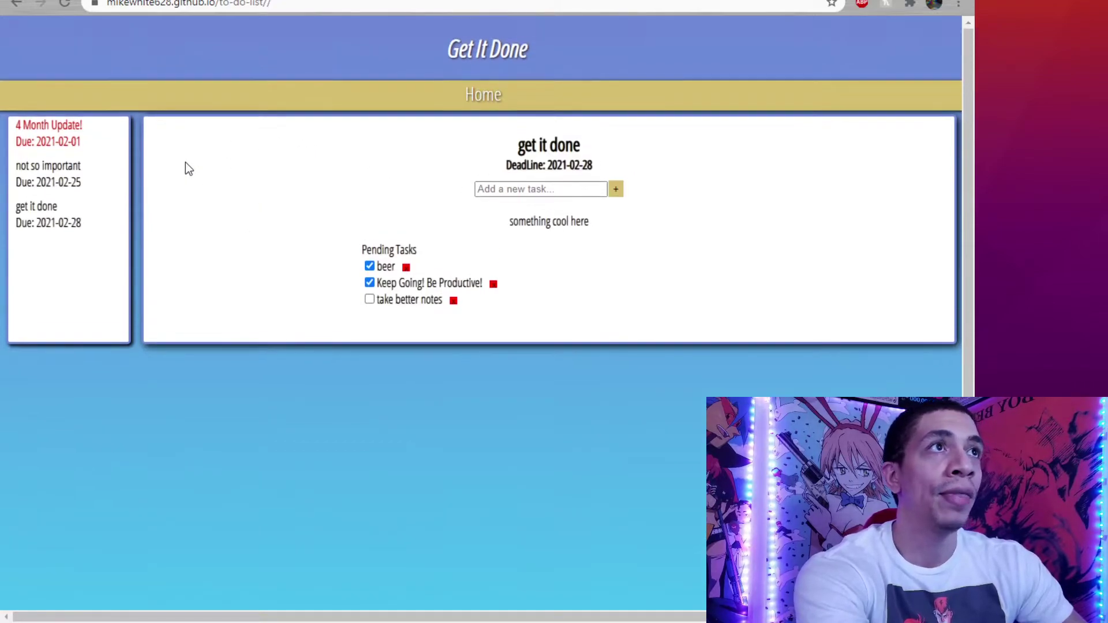
left_click(68, 5)
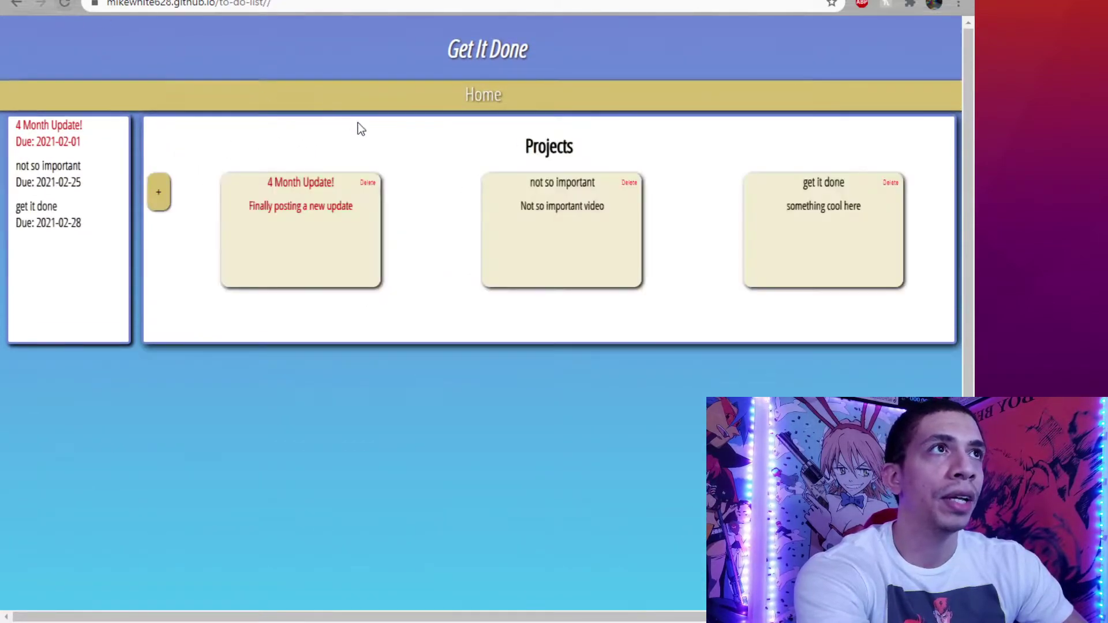
left_click(786, 196)
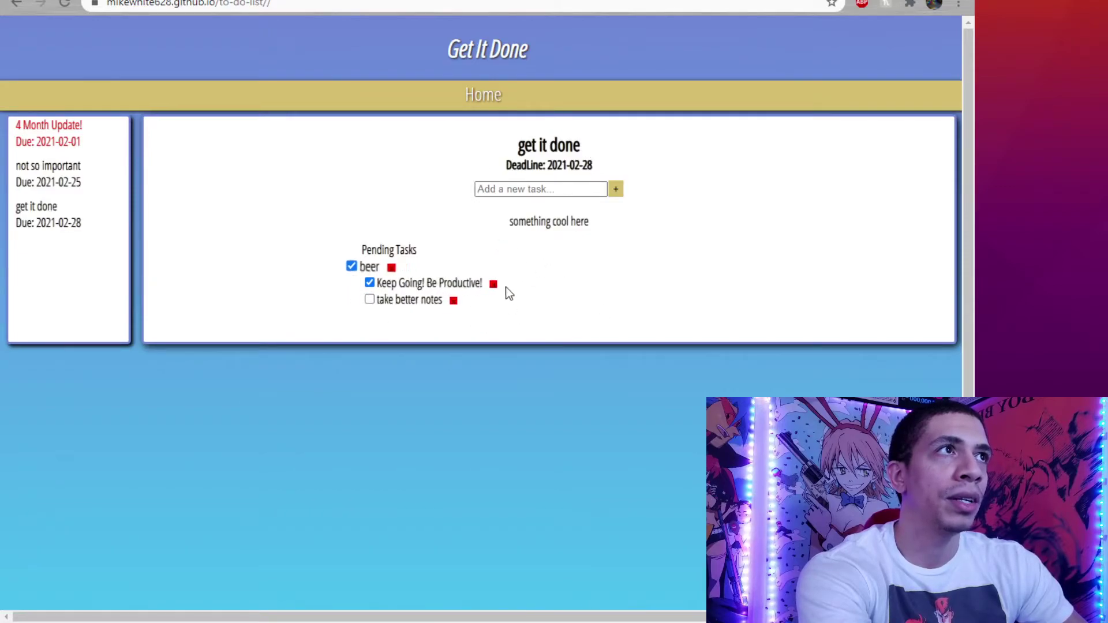
left_click(534, 189)
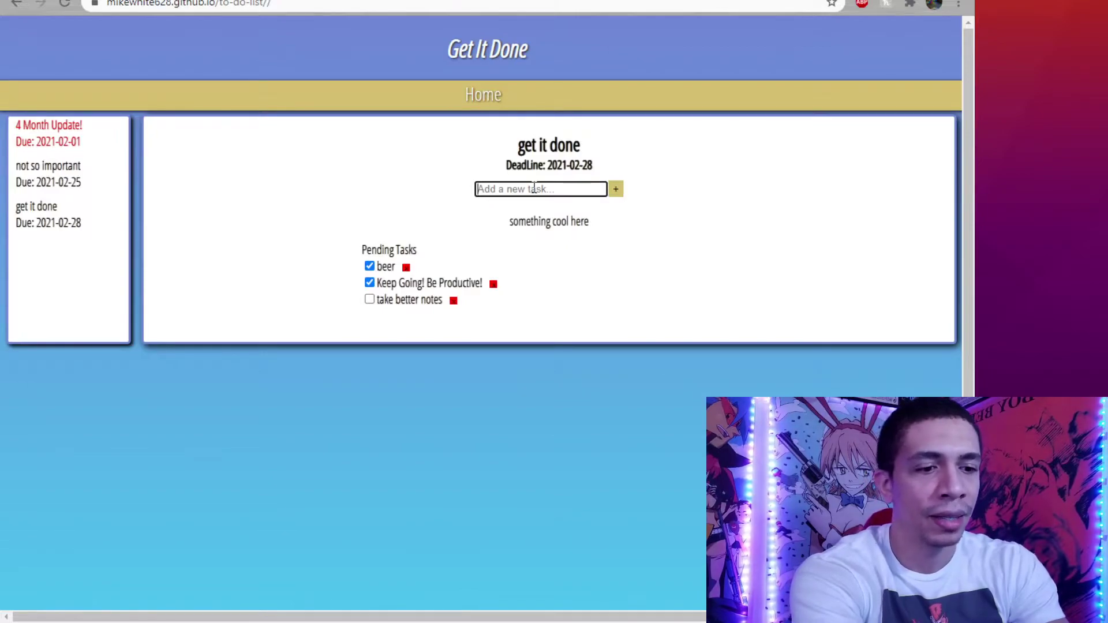
Add a 'new video' task, mark it done, and go back to the portfolio.
type("youtube")
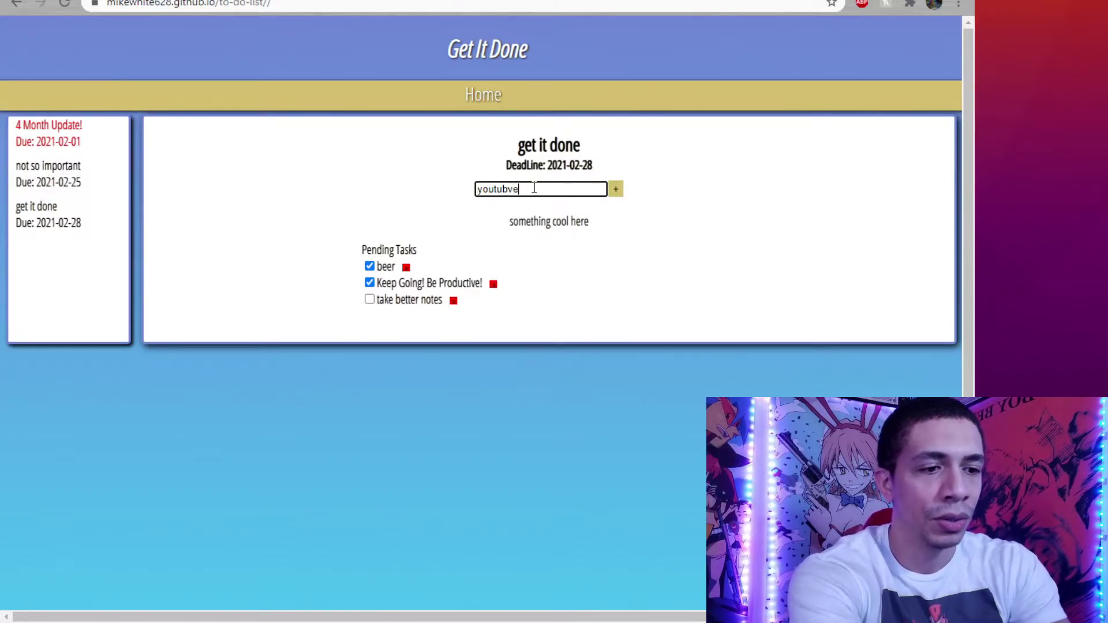
key("BackSpace")
key("BackSpace")
key("BackSpace")
key("BackSpace")
key("BackSpace")
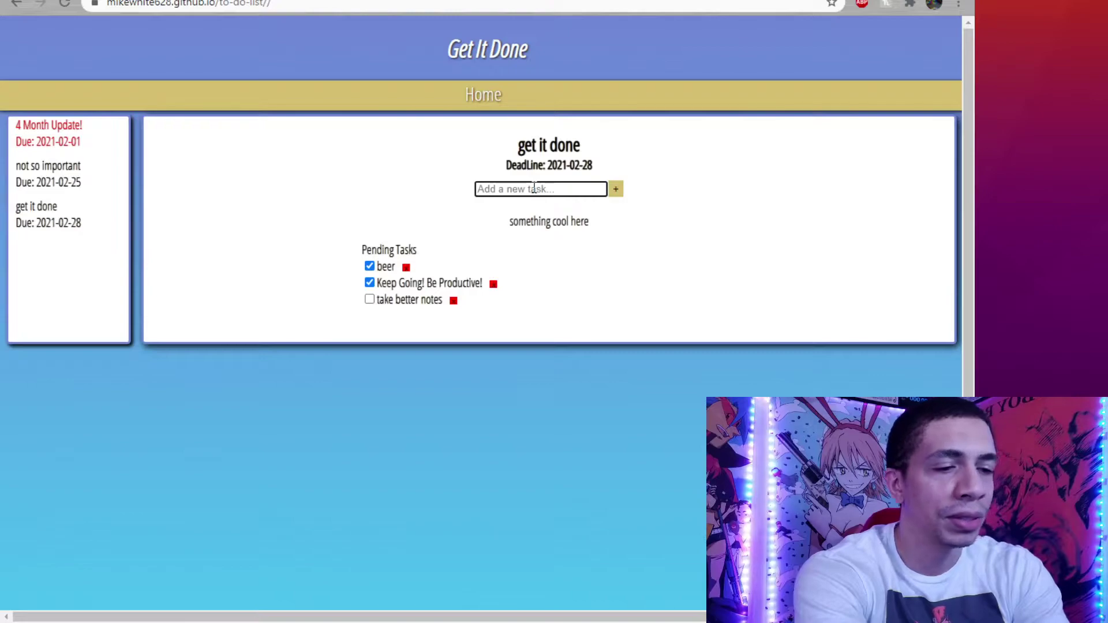
type("new video")
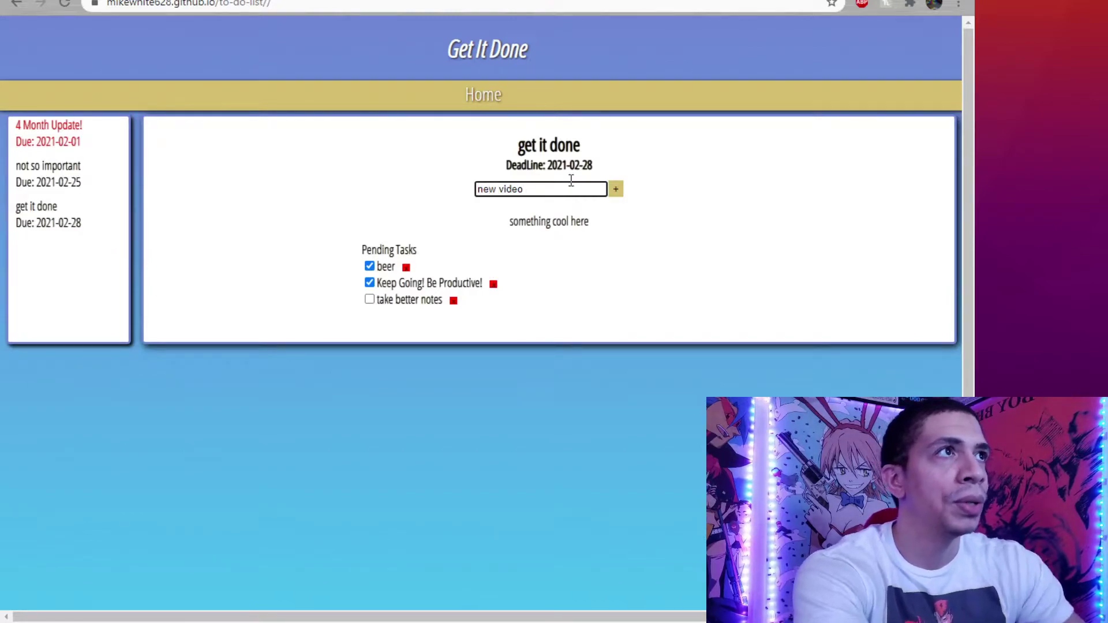
left_click(621, 189)
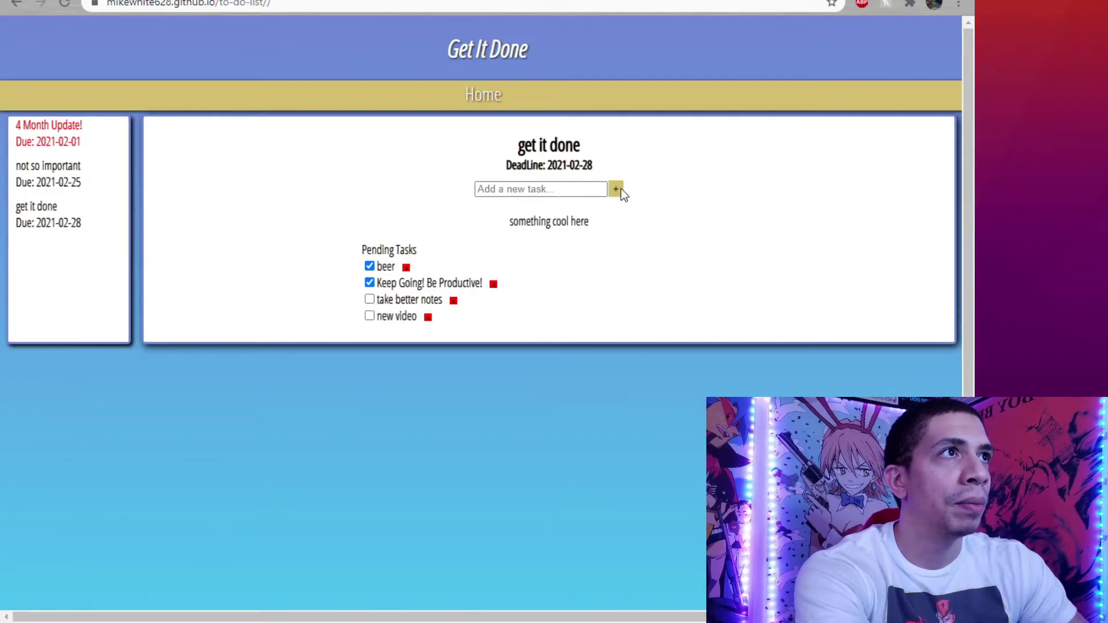
left_click(351, 316)
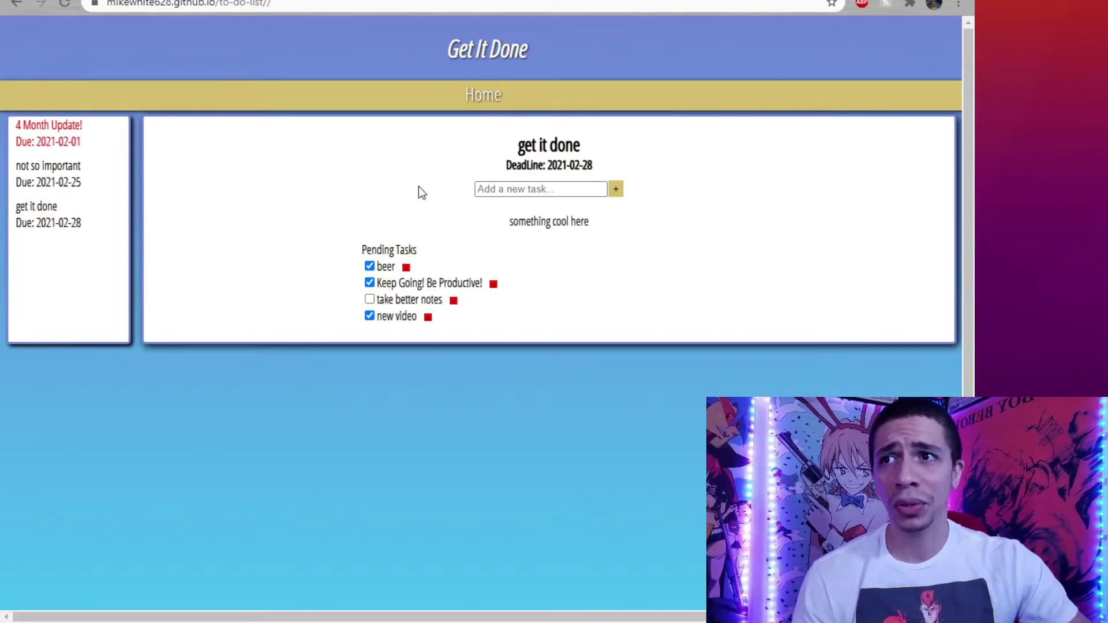
left_click(13, 7)
Open the My CV project from the portfolio's Projects list.
left_click(298, 533)
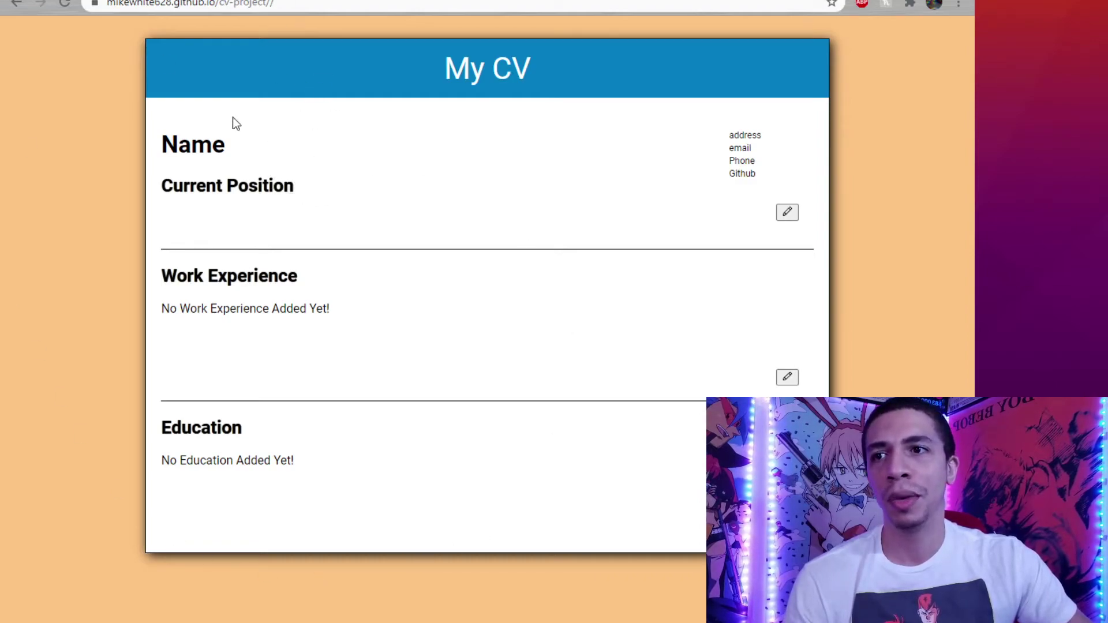
Enter the full name, position 'boss hog on deck' and street address in the CV header.
left_click(795, 216)
left_click(289, 150)
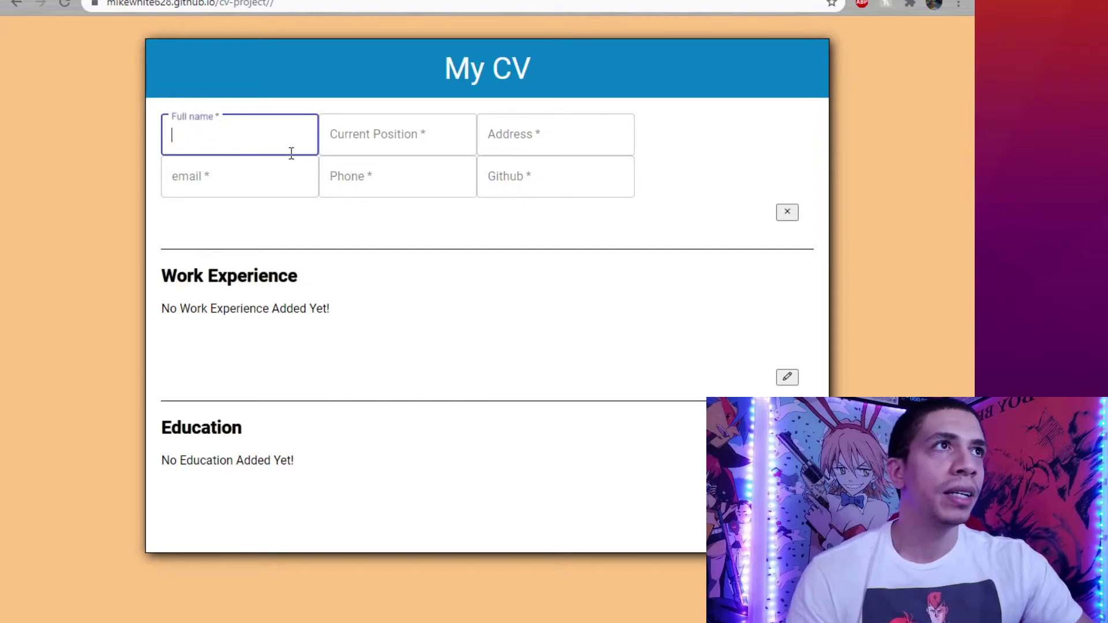
type("michael")
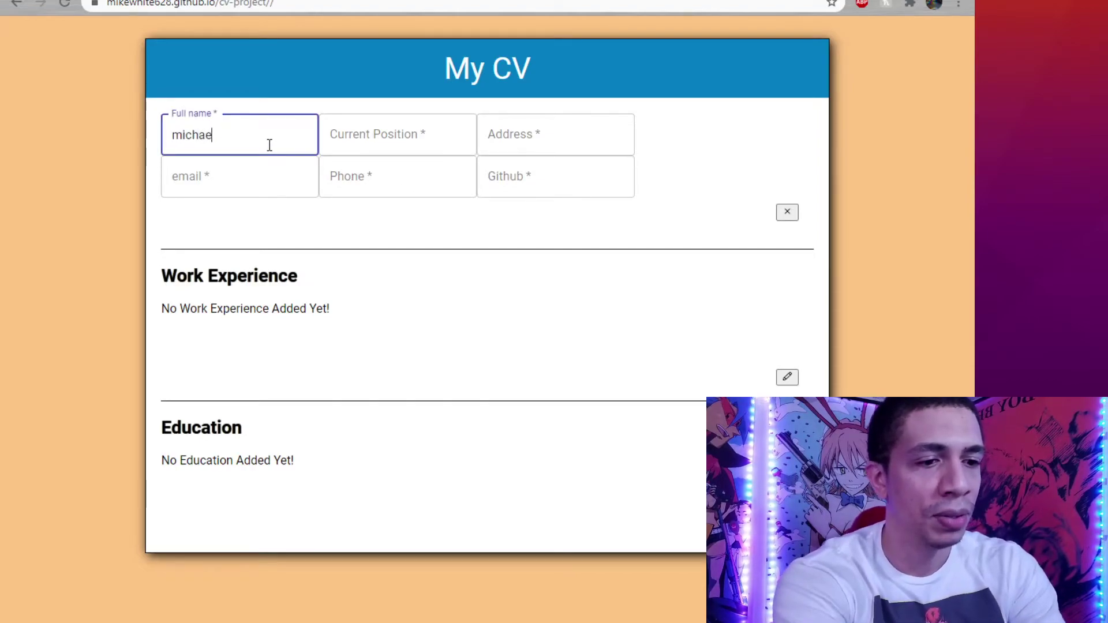
key("Tab")
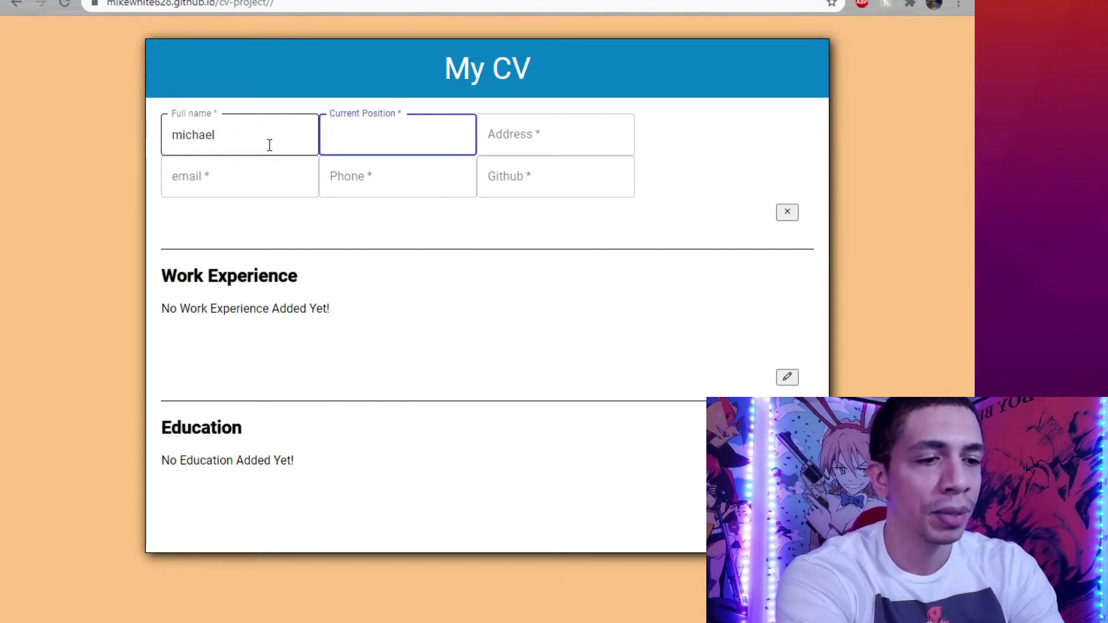
type("boss hog on deck")
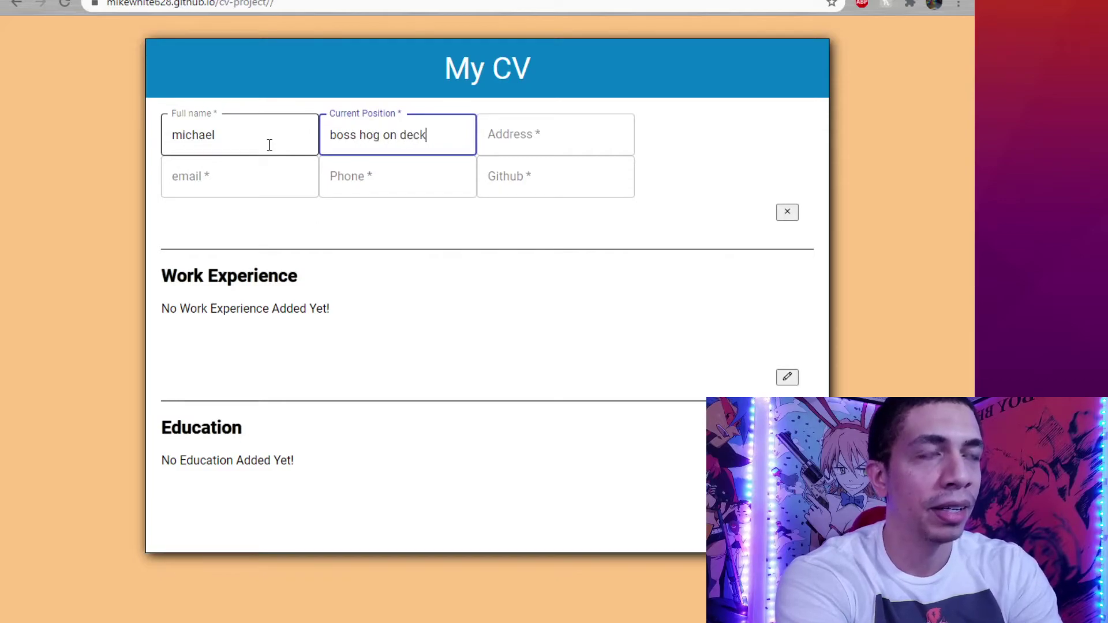
key("Tab")
type("123")
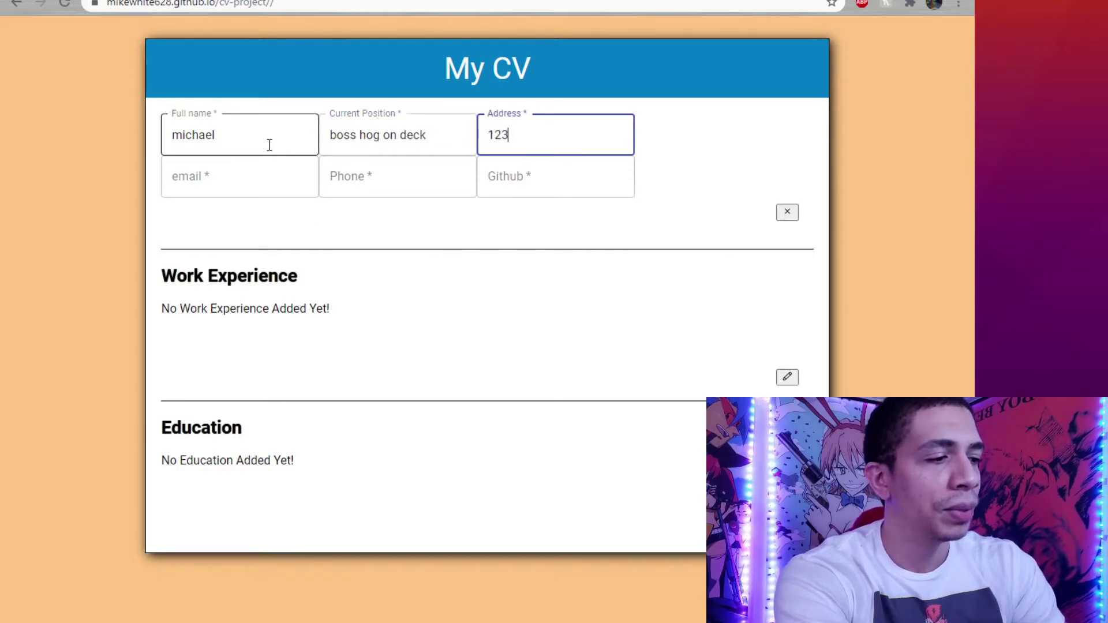
type("4 somewhere")
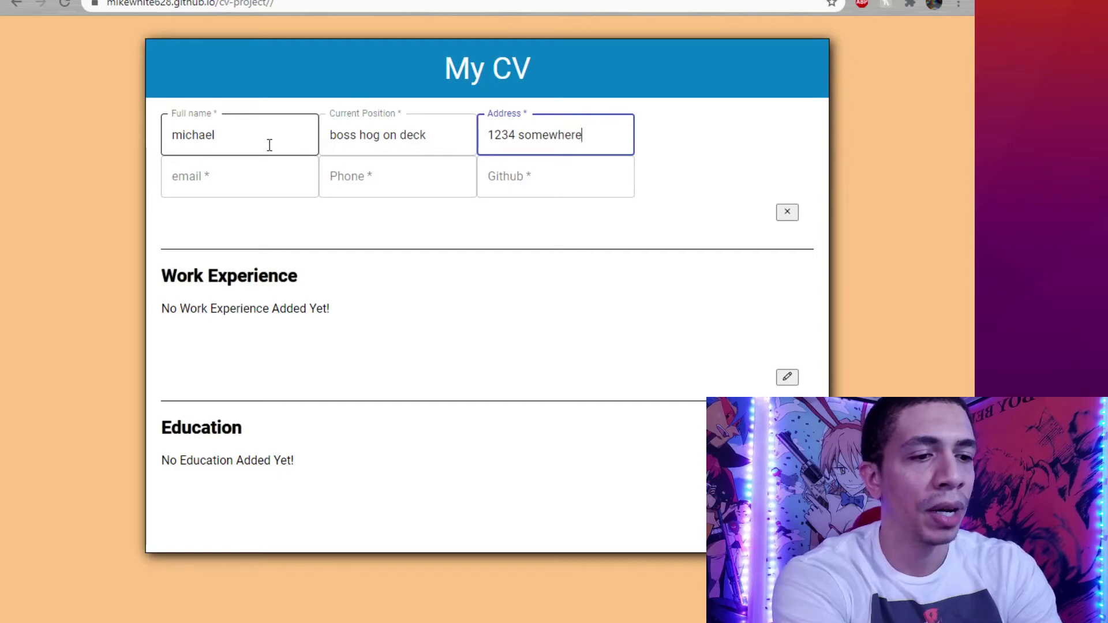
type(" lane")
Fill in the e-mail, phone number and GitHub username, then save the header.
left_click(249, 180)
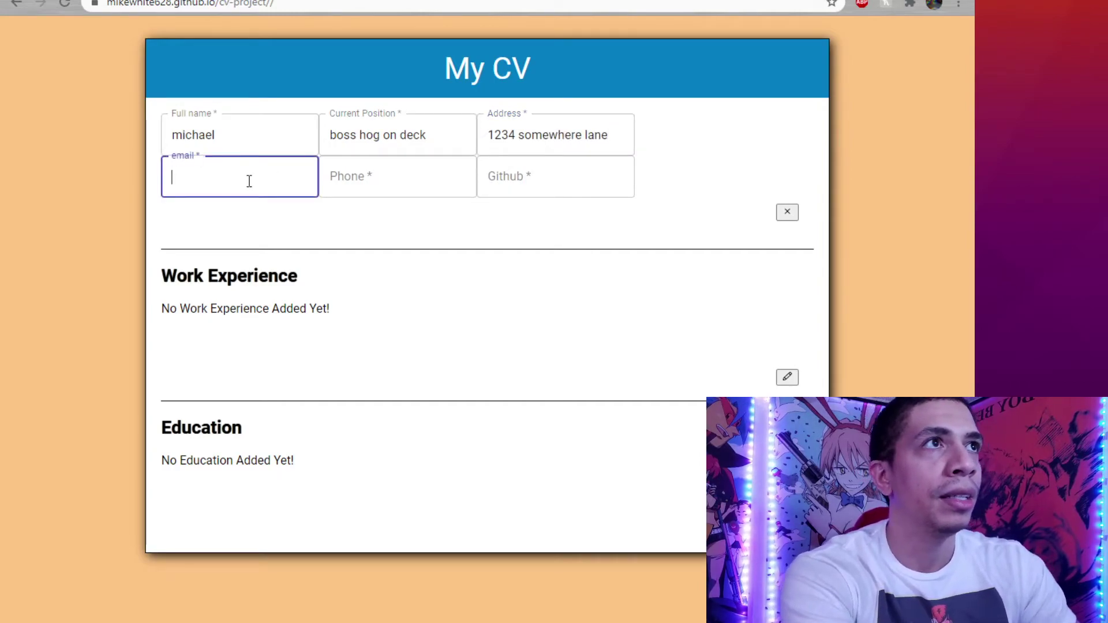
type("myemail#email")
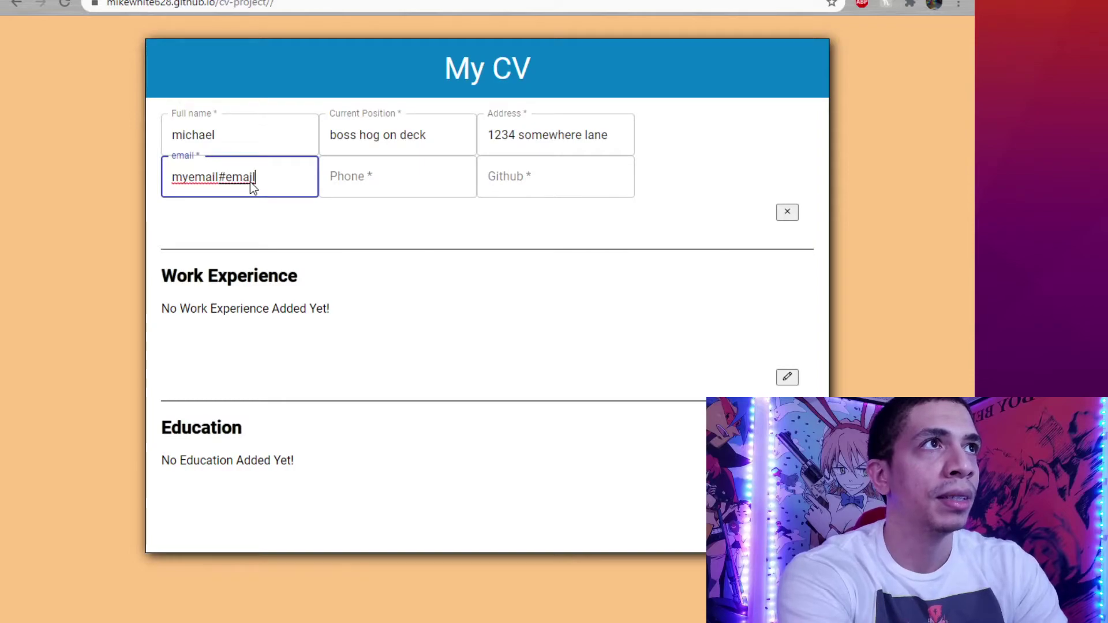
left_click(332, 178)
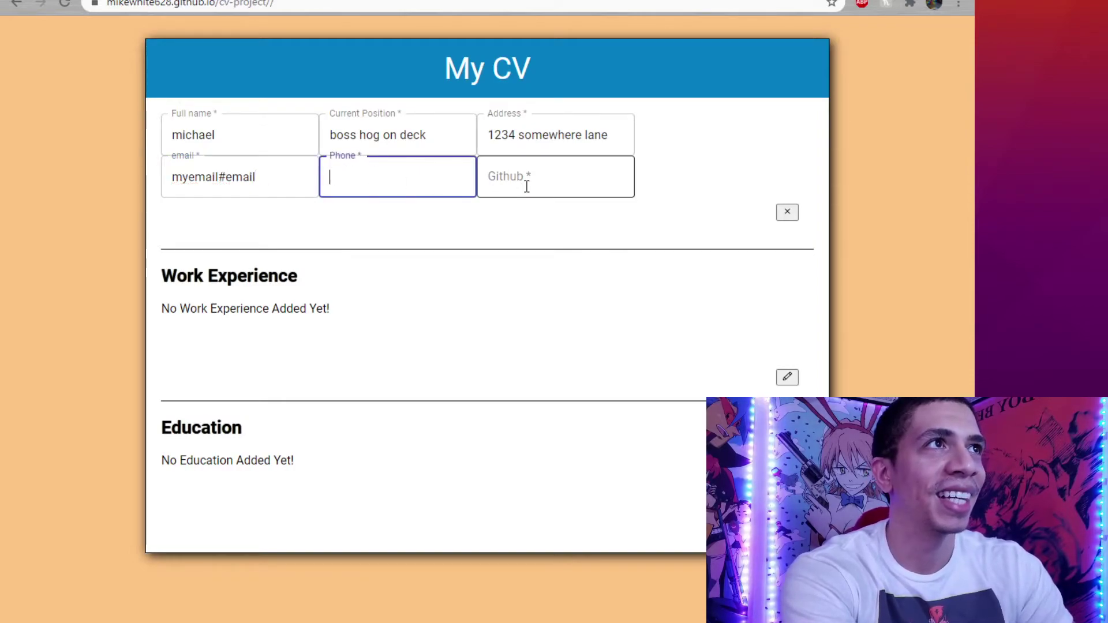
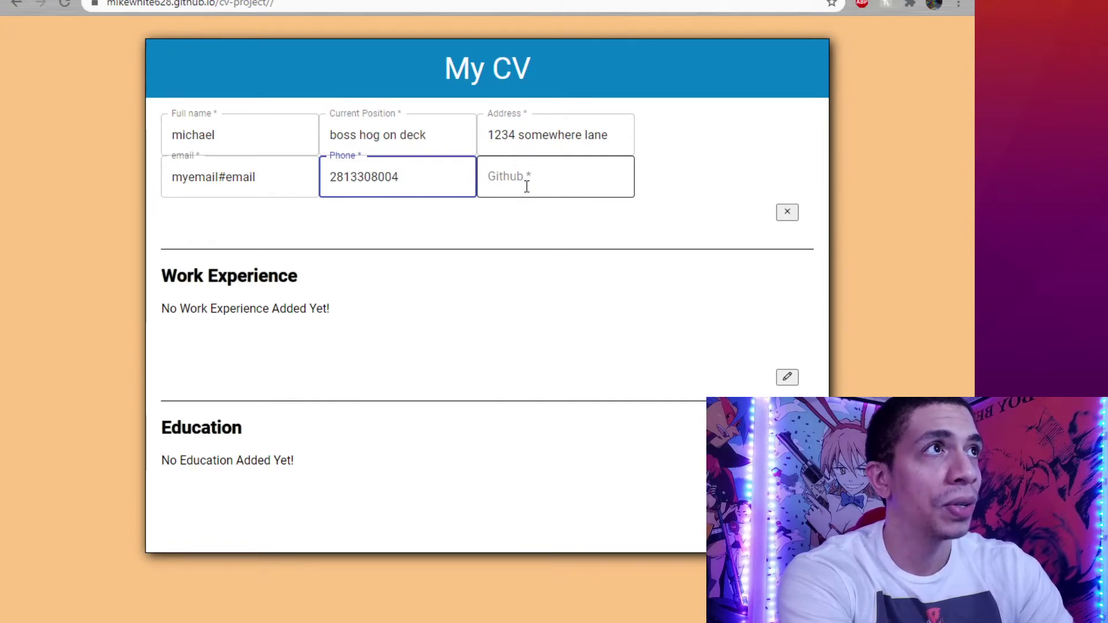
left_click(620, 181)
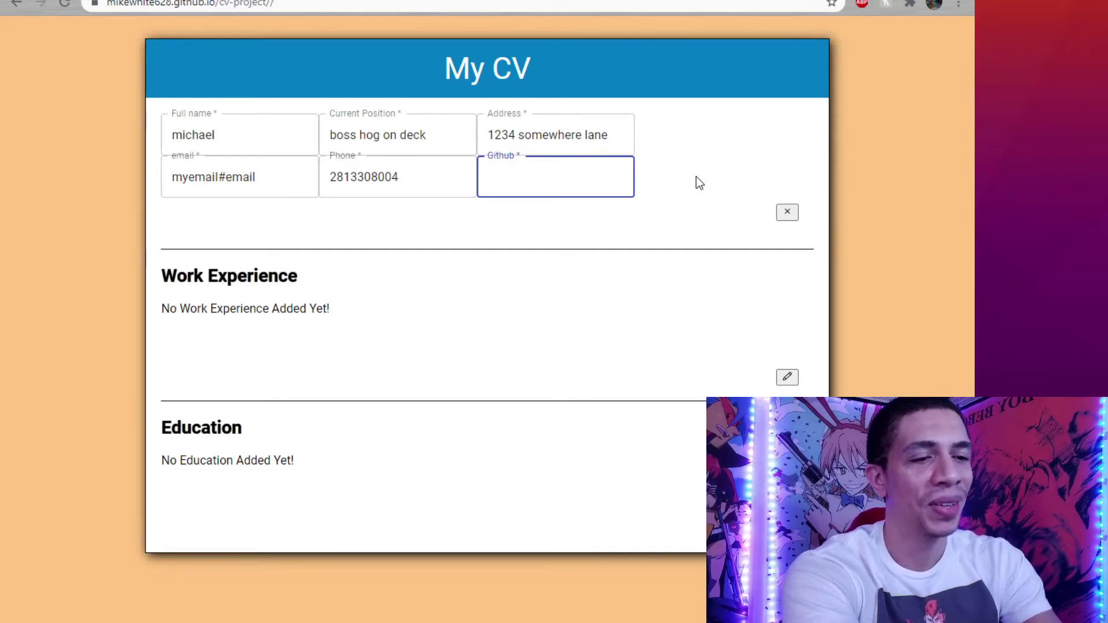
type("gith")
key("BackSpace")
key("BackSpace")
key("BackSpace")
key("BackSpace")
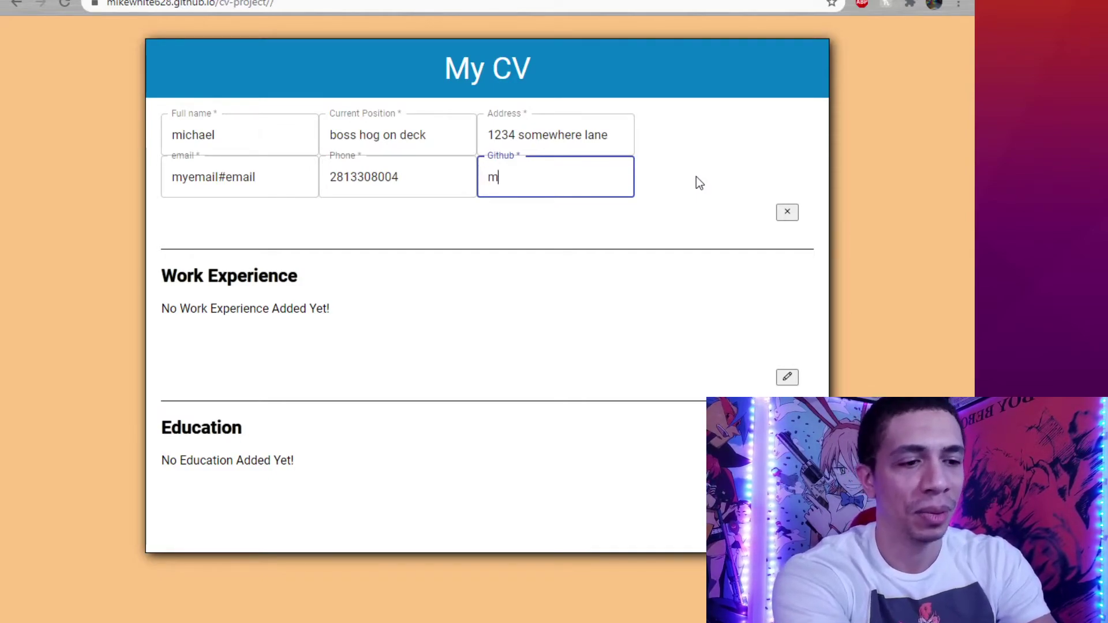
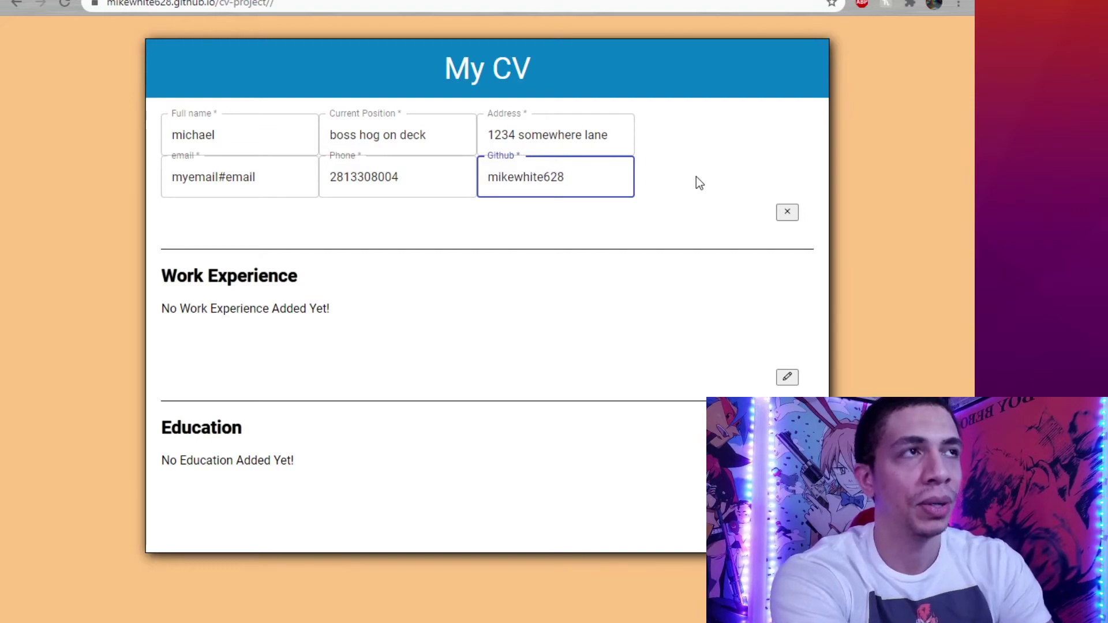
left_click(500, 280)
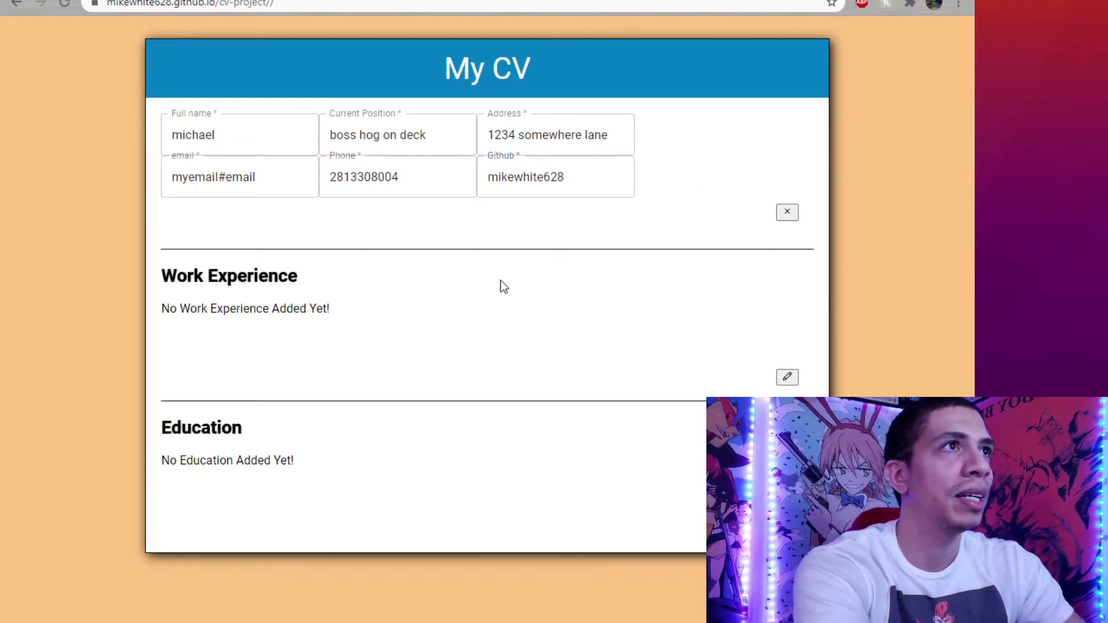
left_click(788, 214)
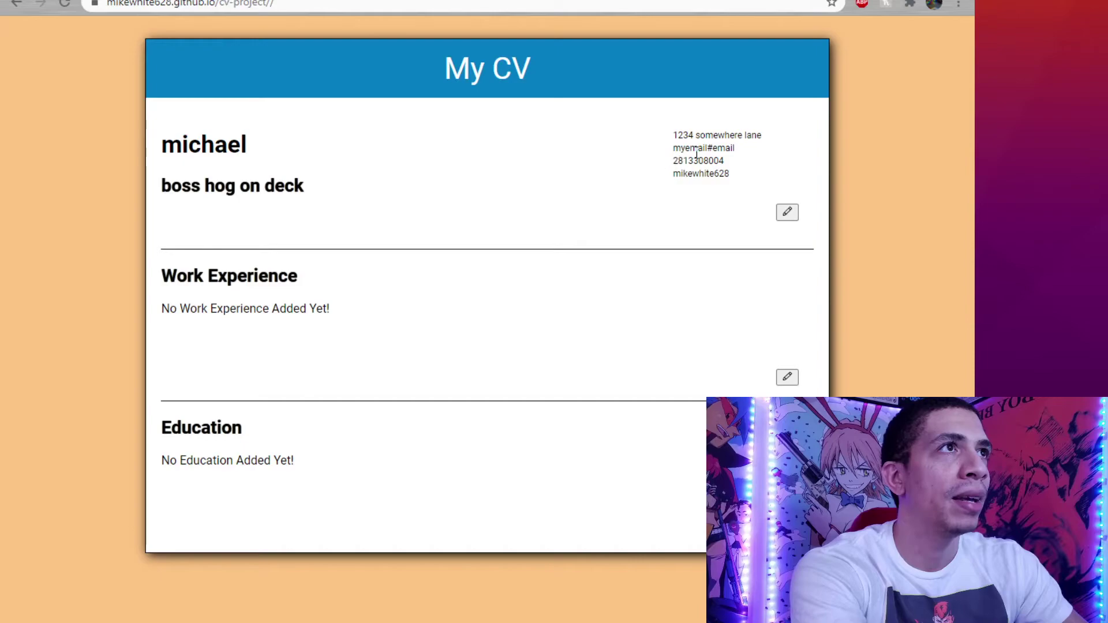
Add a work-experience entry: company usmc, role warrior, years 2008 to 2012.
left_click(787, 378)
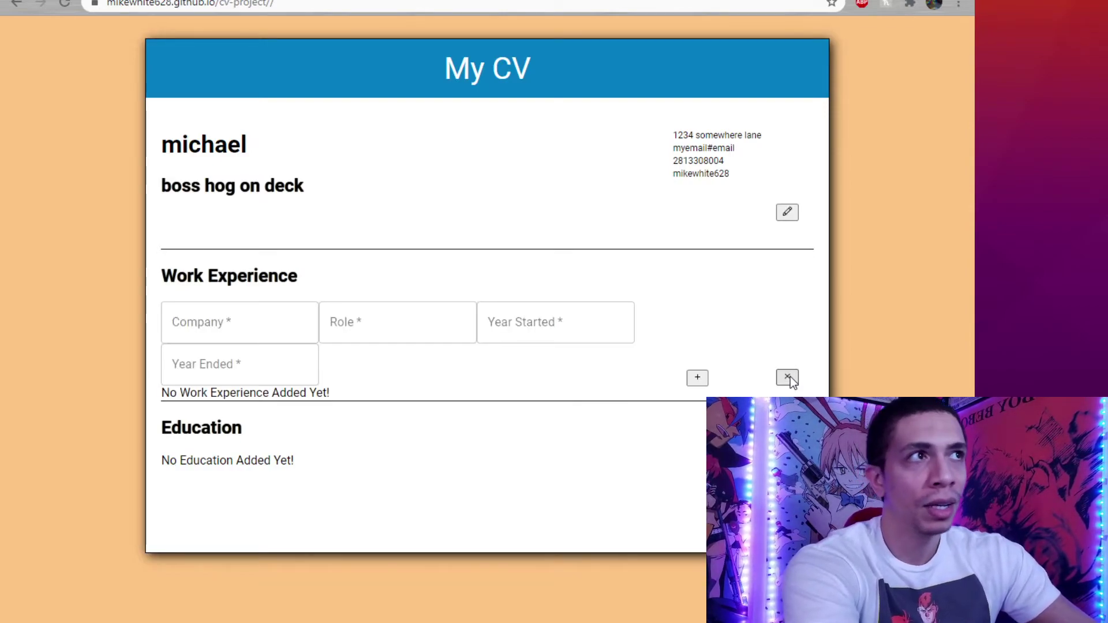
left_click(256, 336)
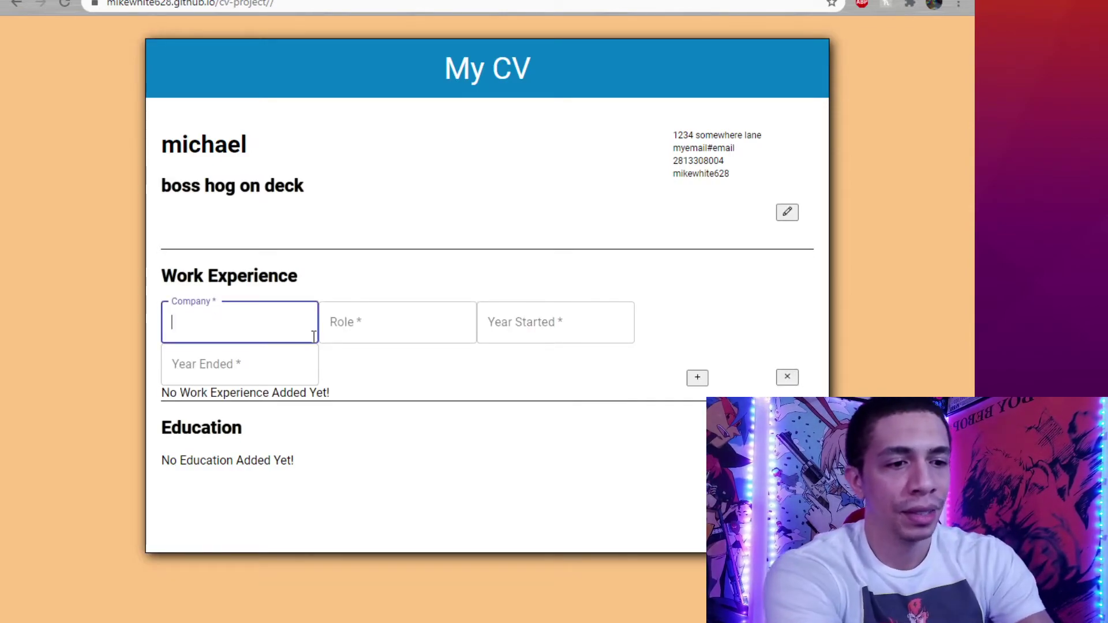
type("usmc")
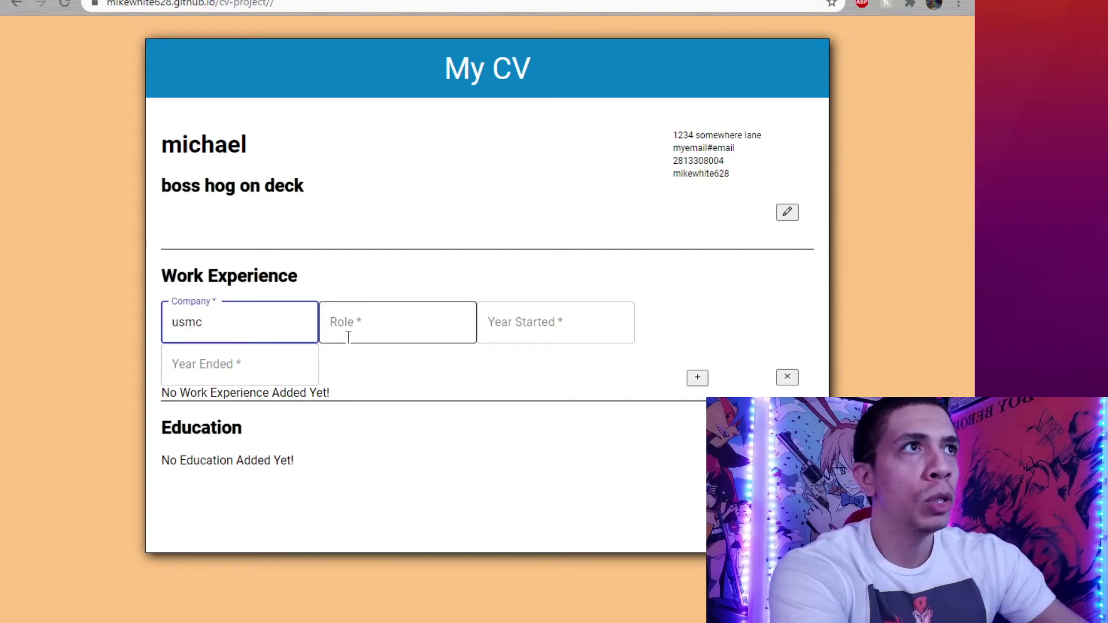
left_click(383, 317)
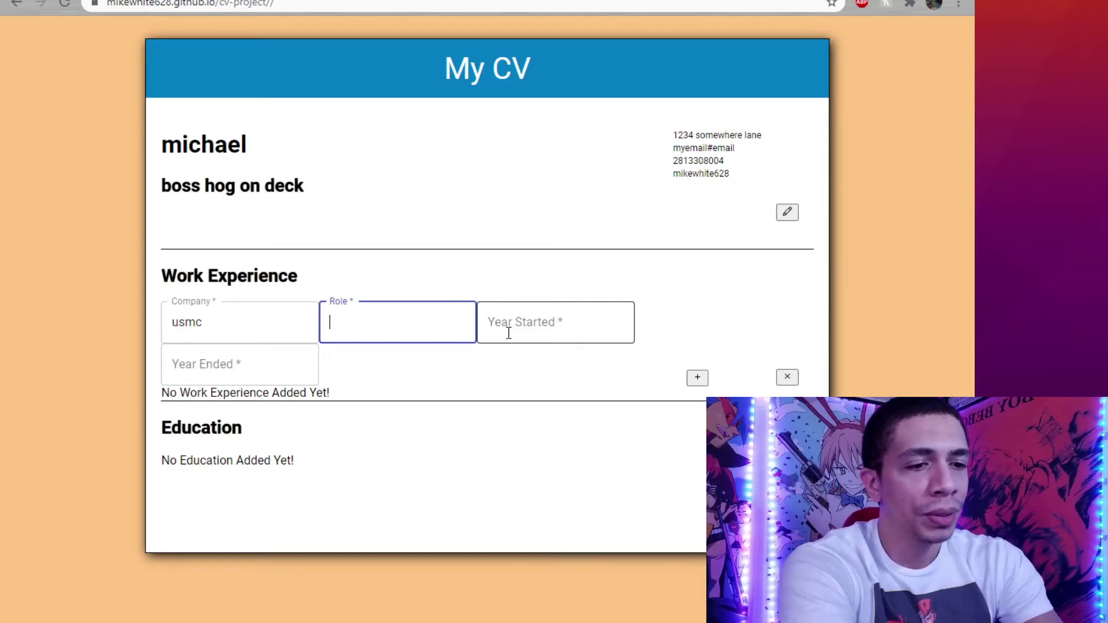
type("warrior")
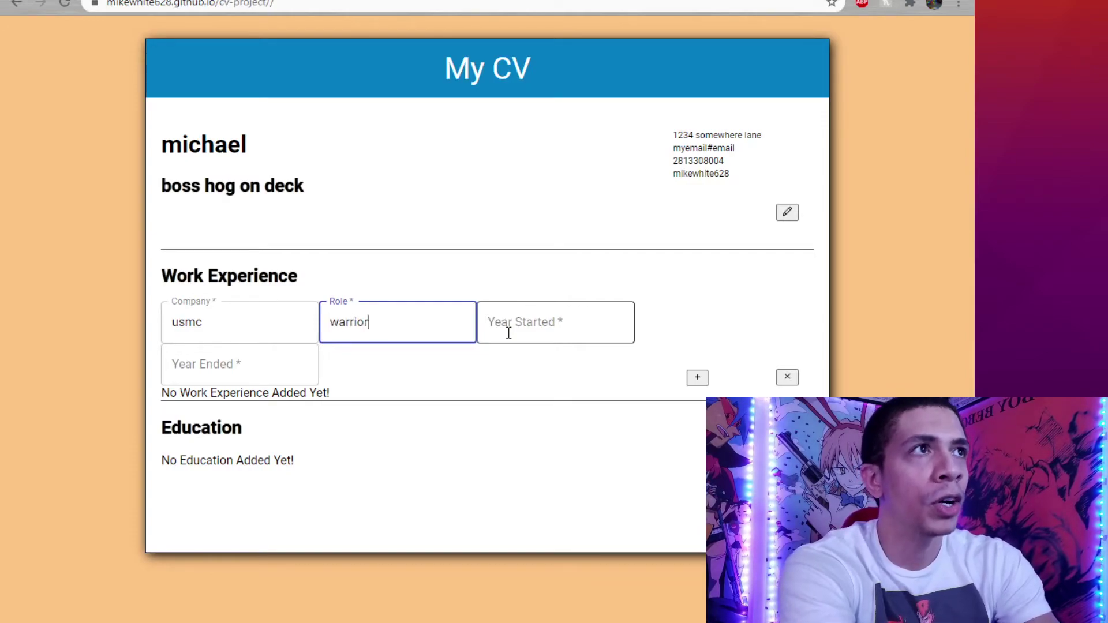
left_click(509, 331)
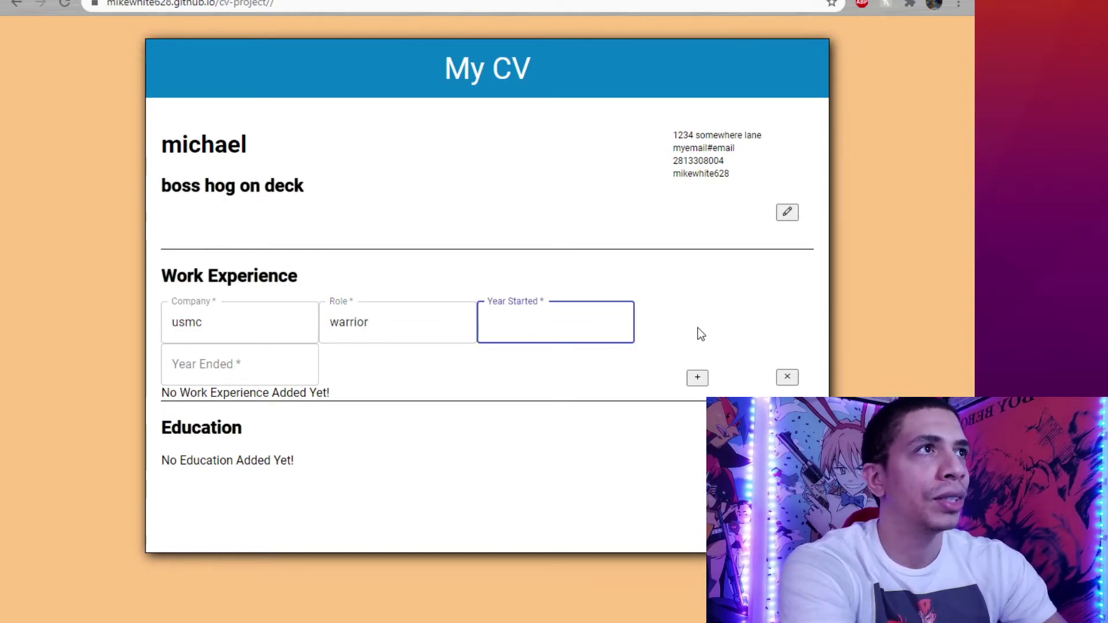
type("2008")
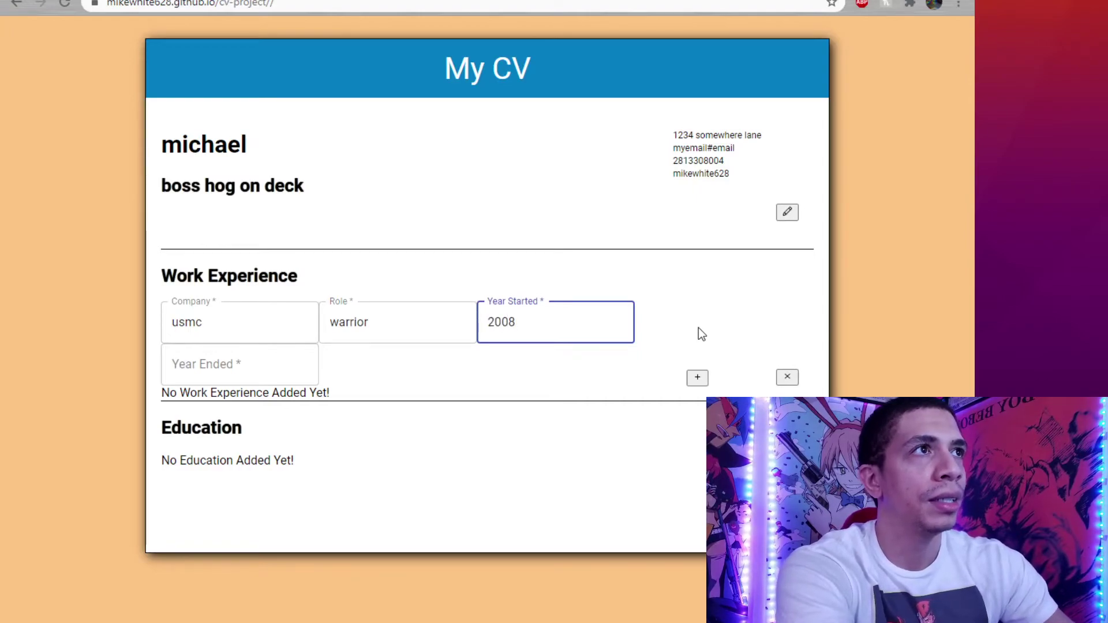
left_click(308, 357)
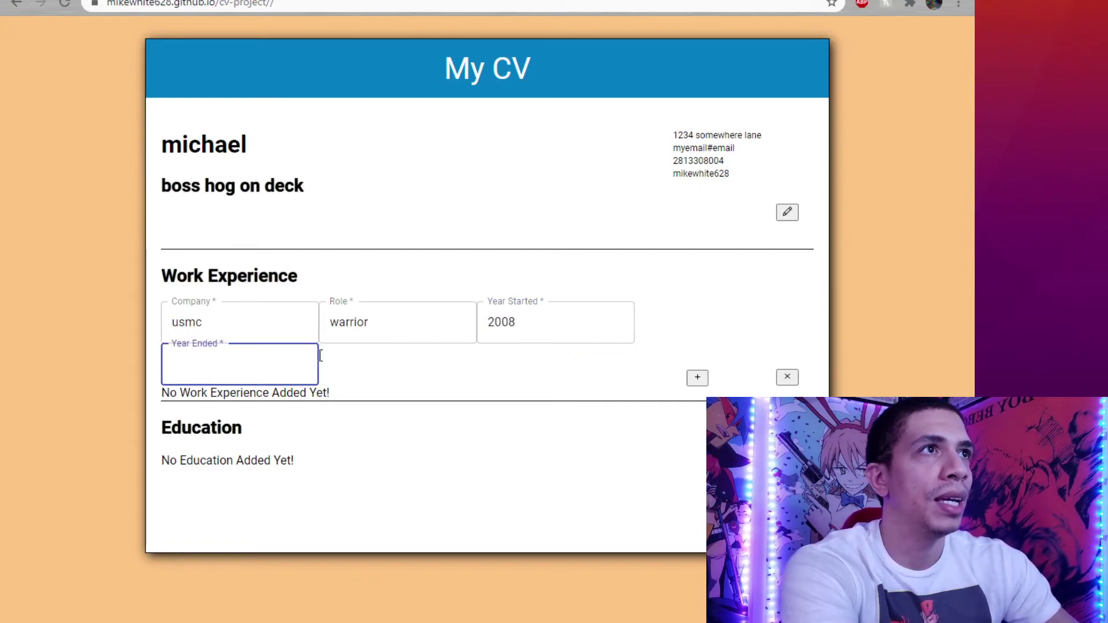
type("2012")
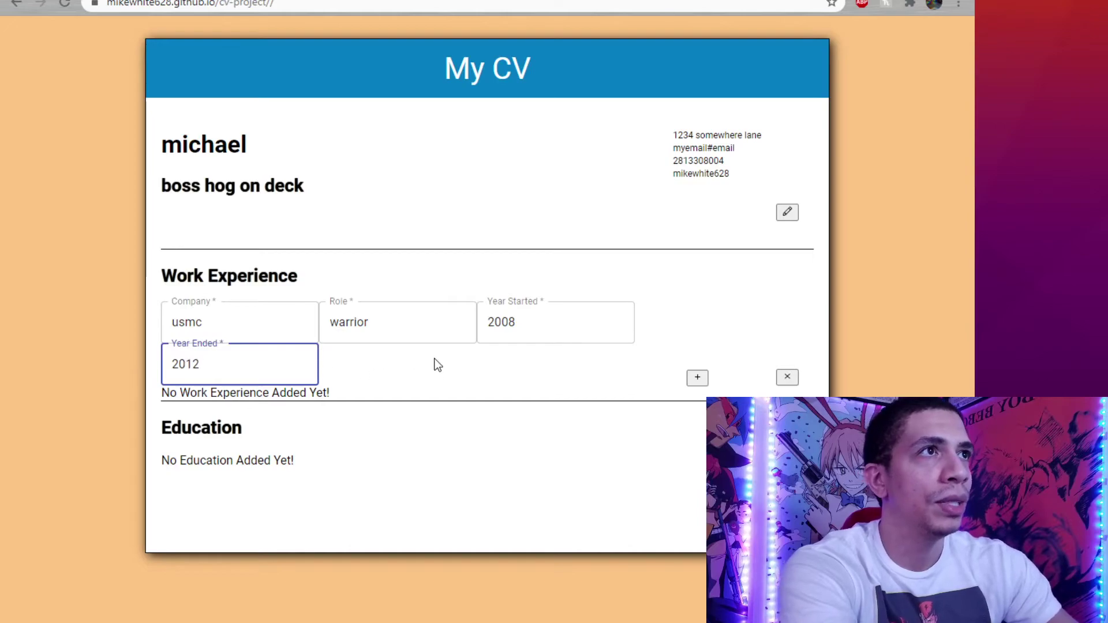
left_click(439, 390)
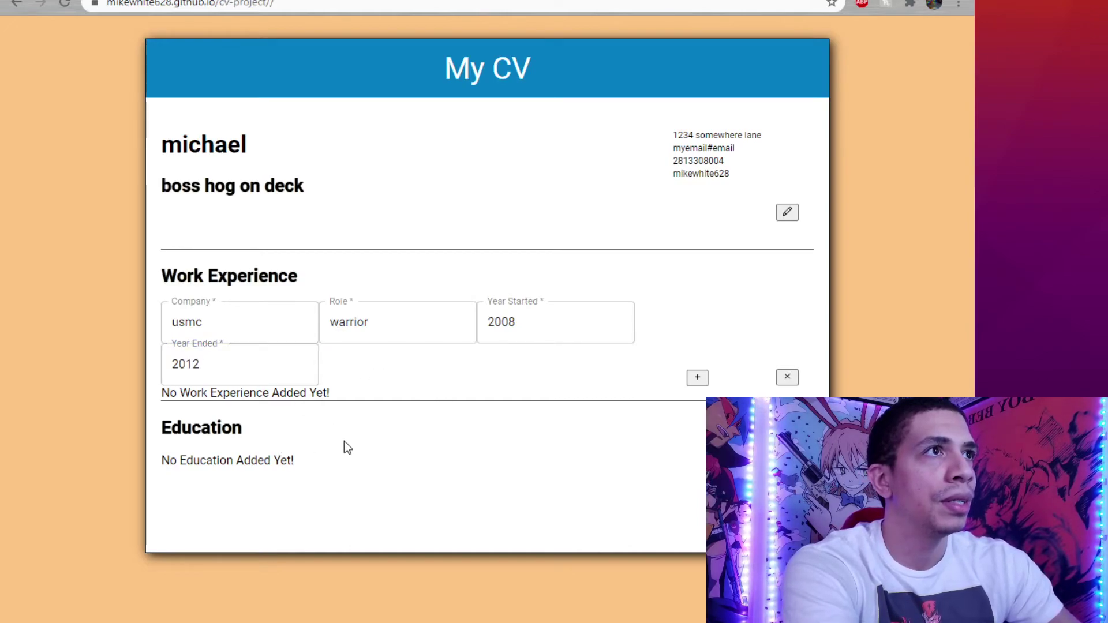
left_click(697, 378)
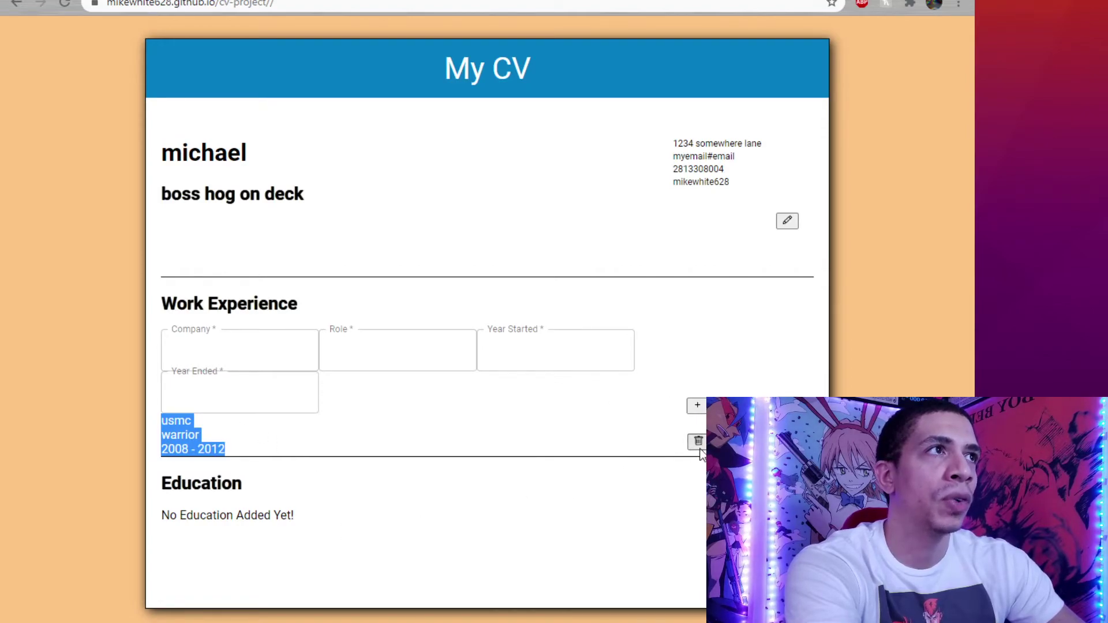
left_click(551, 402)
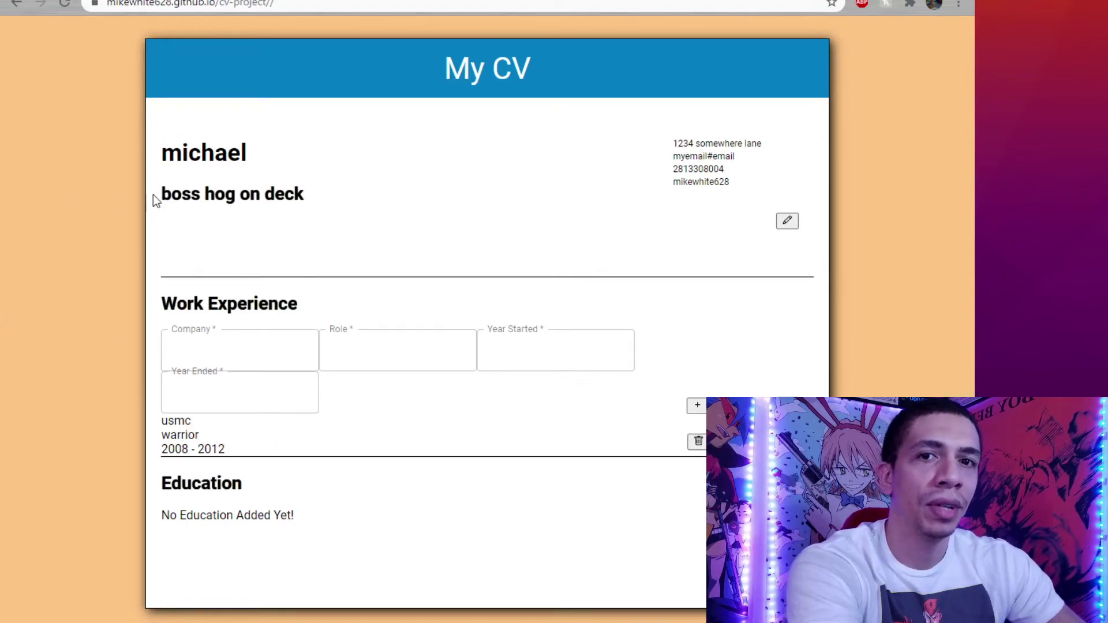
Close the Work Experience form so the usmc entry shows as plain text.
left_click(142, 229)
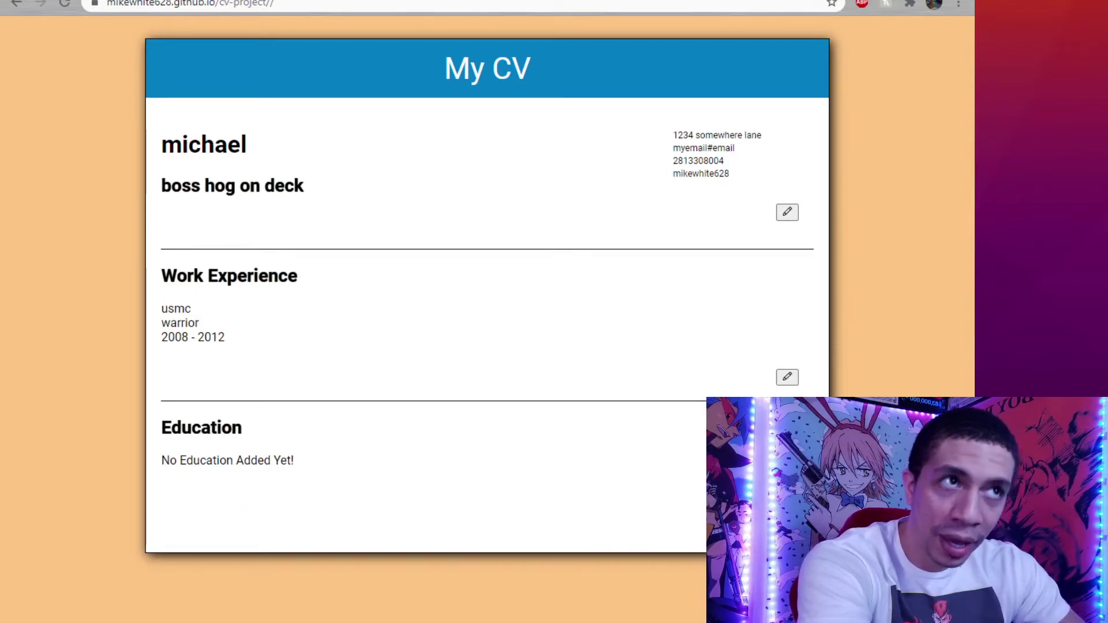